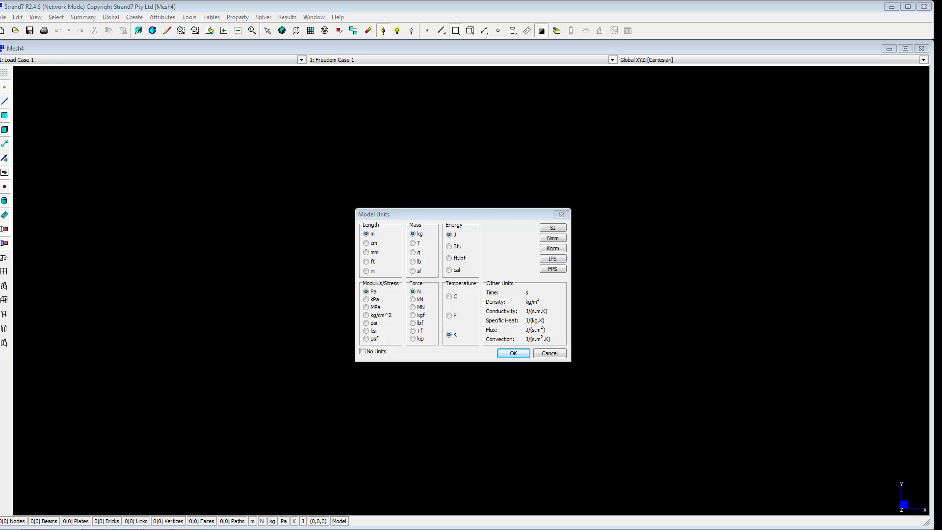
- Choose mm for Length and MPa for Modulus/Stress in Model Units and confirm
left_click(367, 253)
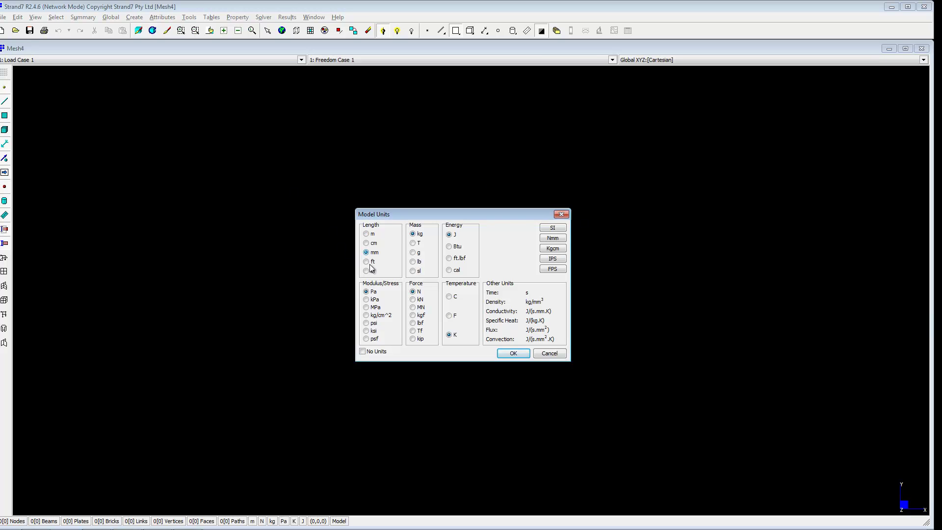
left_click(367, 307)
left_click(514, 352)
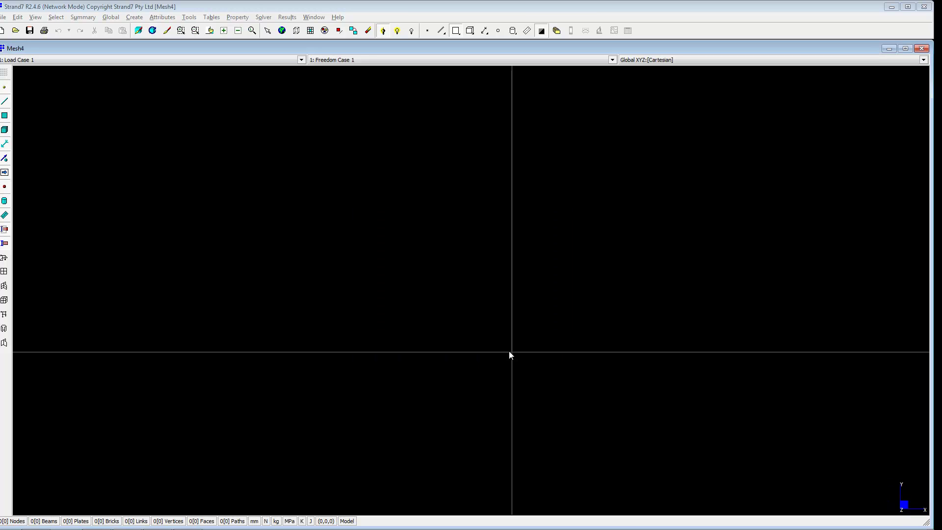
- Create node 1 at the origin (0,0) and node 2 at (1200,0)
left_click(132, 17)
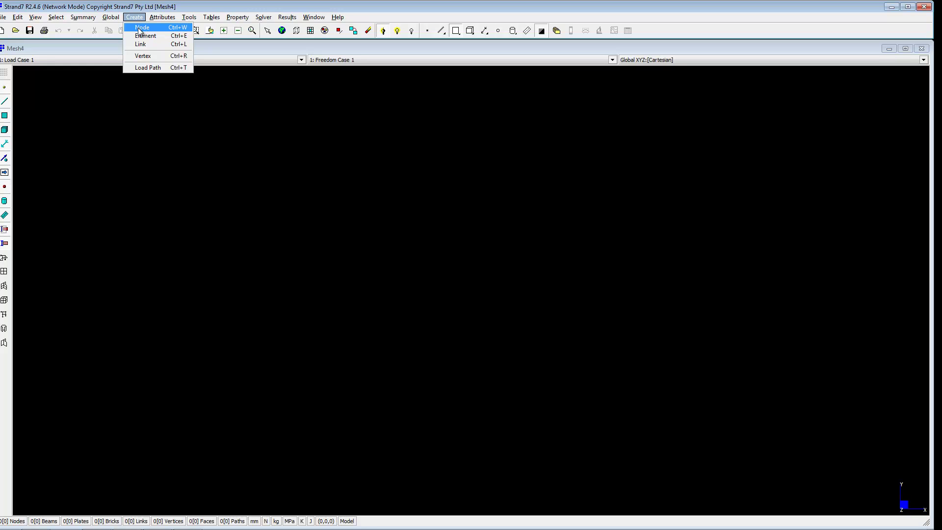
left_click(142, 28)
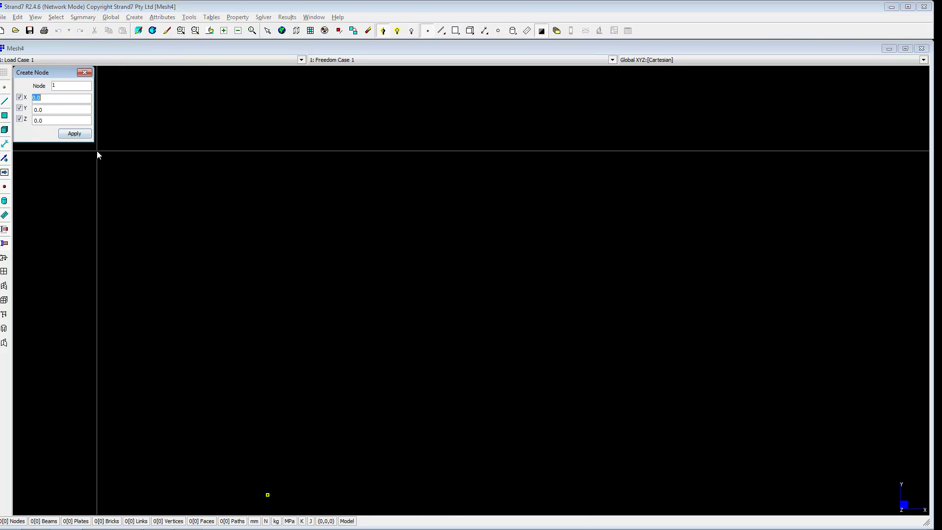
left_click(75, 132)
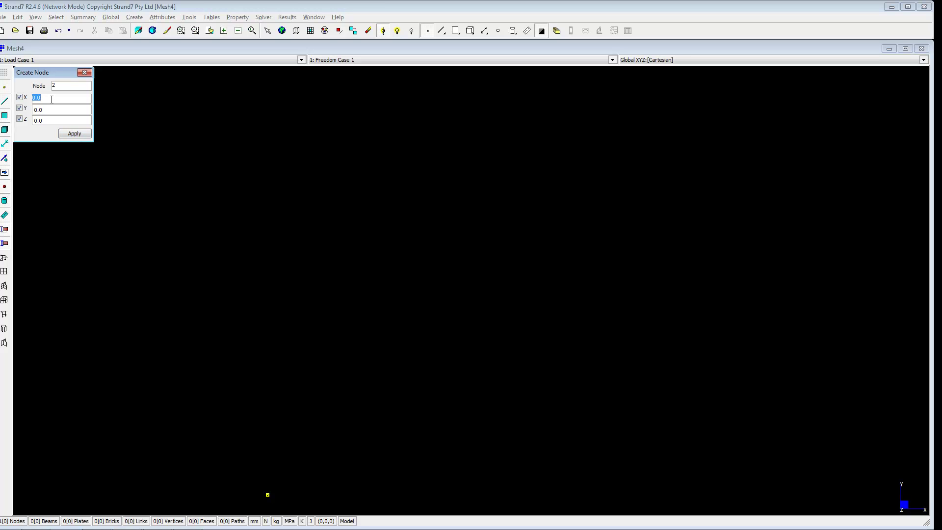
type("120")
left_click(87, 135)
- Create node 3 at (1200,50) and node 4 at (0,50), then fit all nodes in view
left_click(54, 98)
left_click_drag(54, 97, 7, 101)
type("1200")
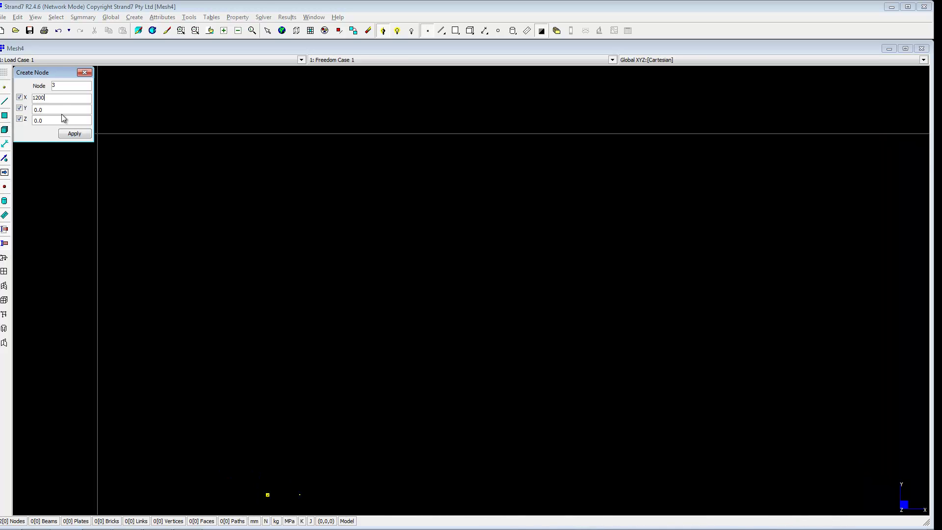
key("Tab")
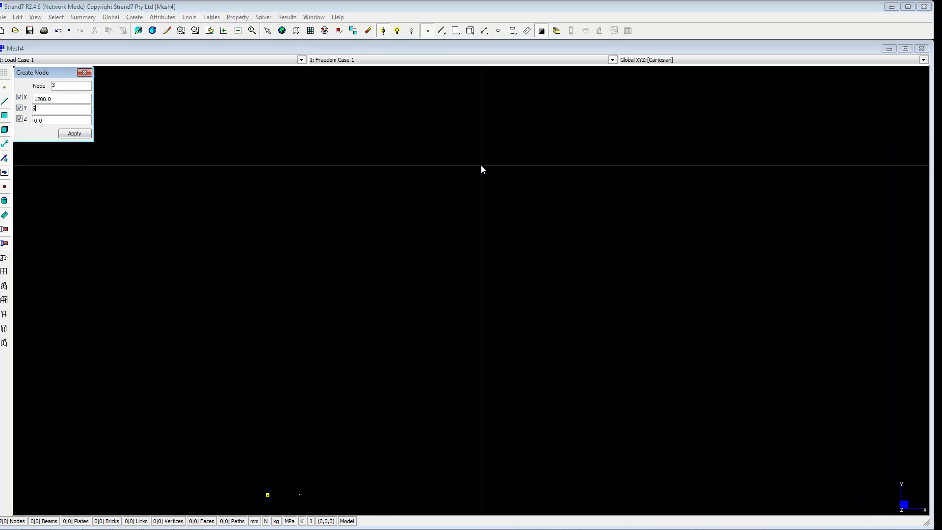
type("50")
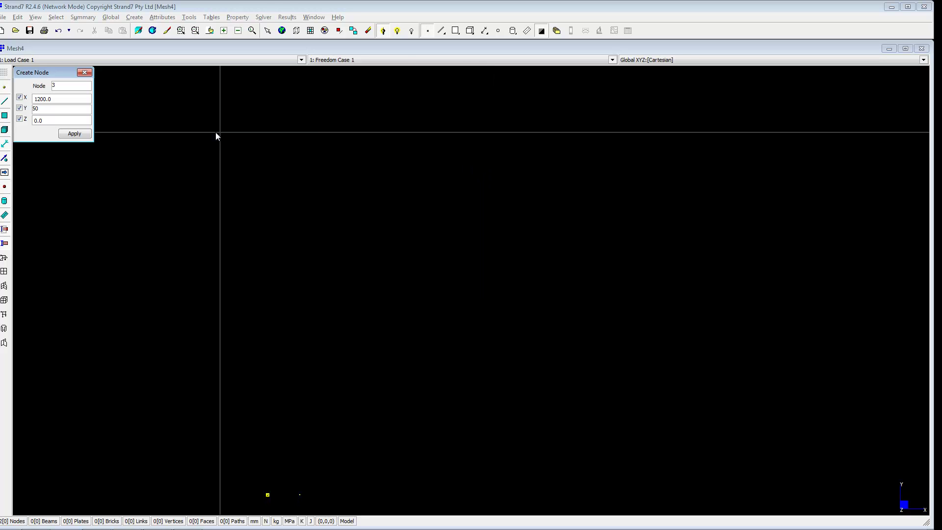
left_click(75, 134)
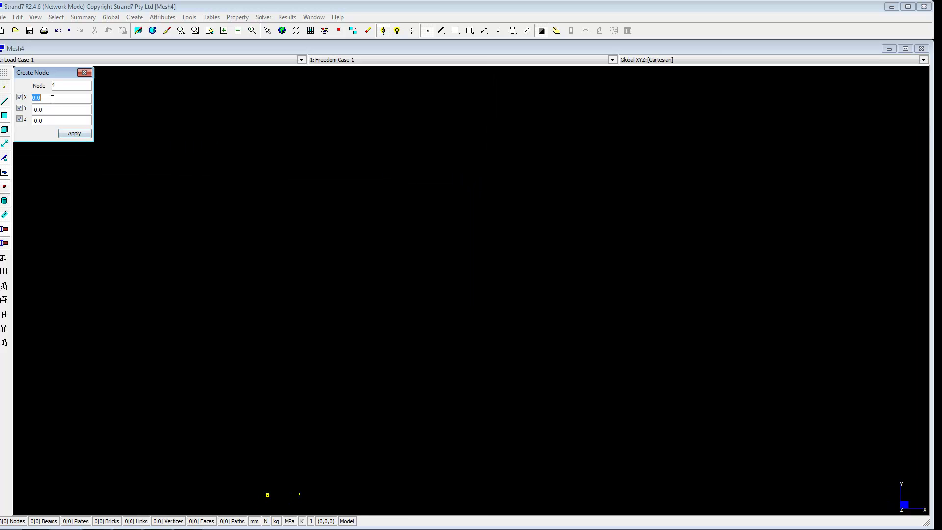
key("Tab")
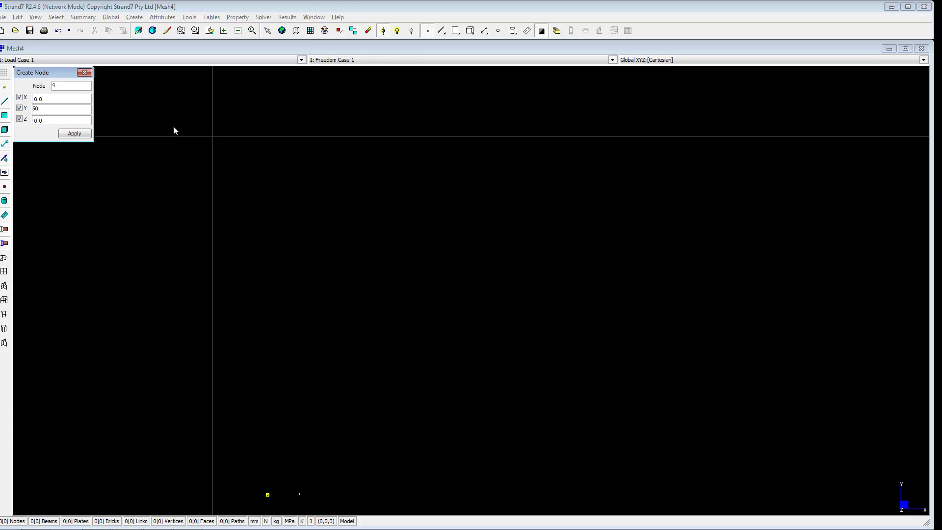
left_click(68, 134)
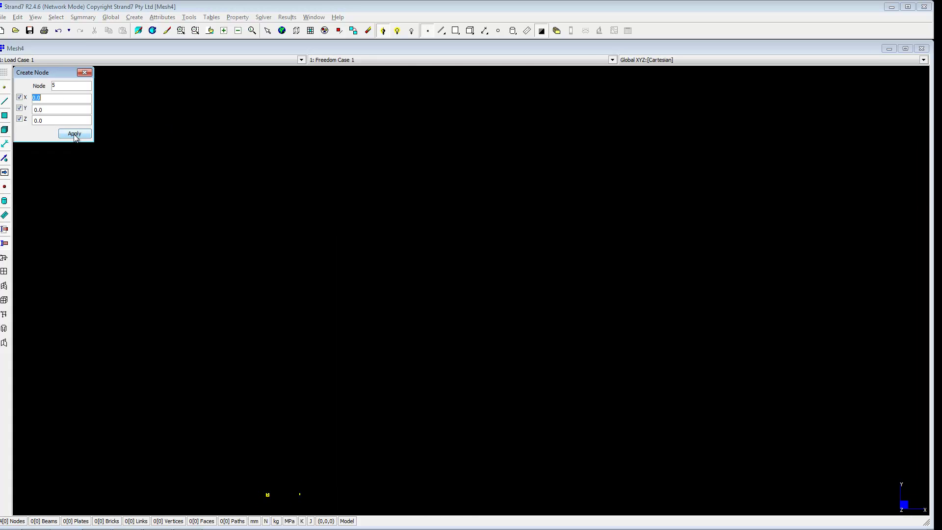
left_click(86, 73)
key("ctrl+r")
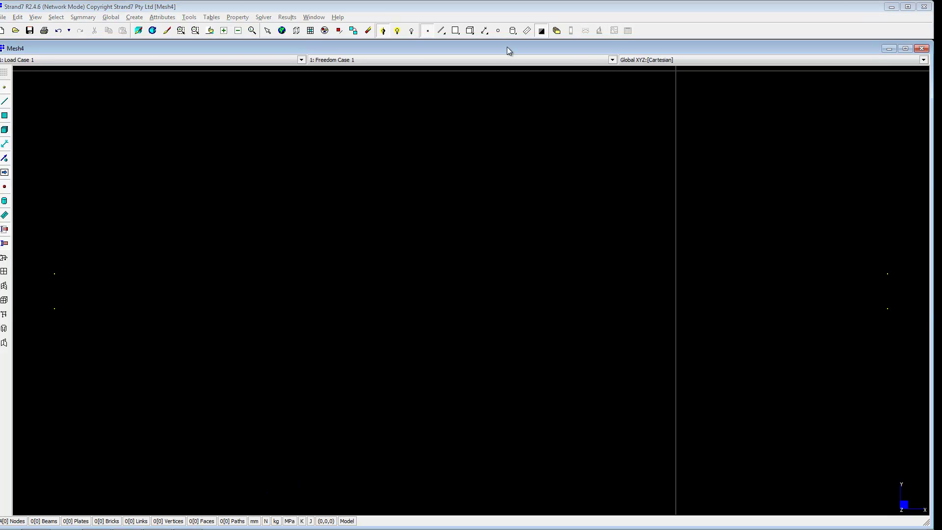
- Create Plate Property 1 using structural Steel from the material library
left_click(237, 17)
left_click(245, 36)
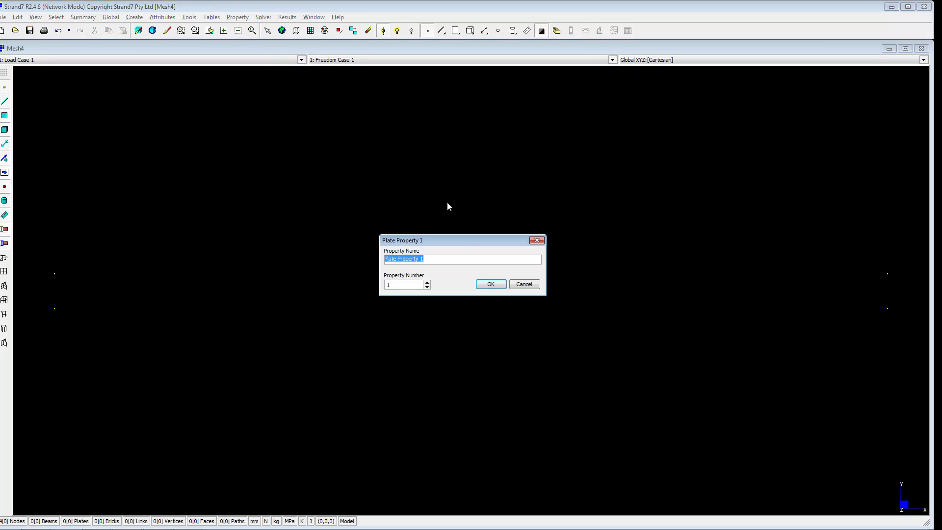
left_click(489, 284)
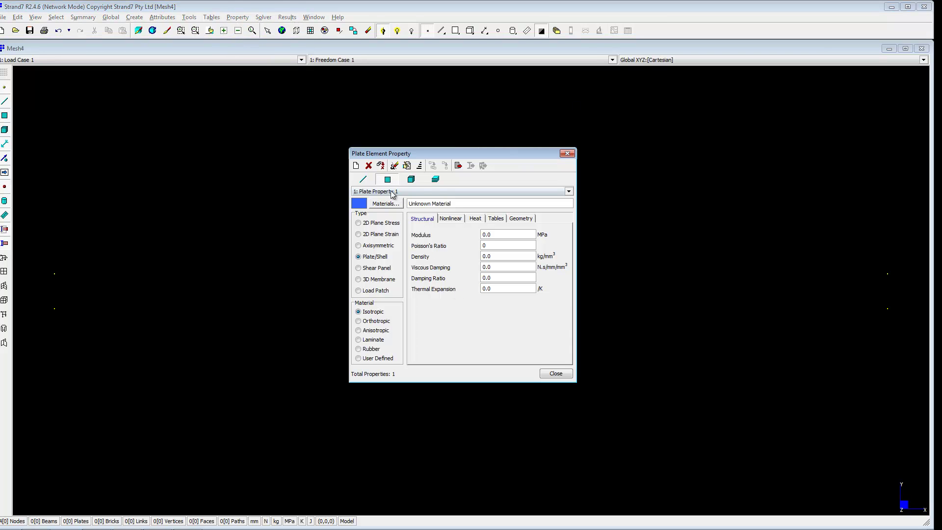
left_click(387, 203)
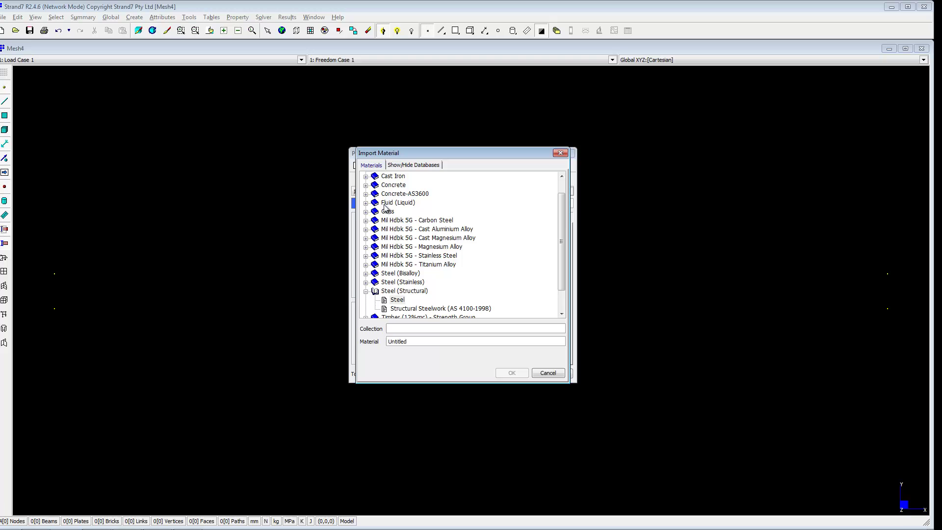
left_click(396, 300)
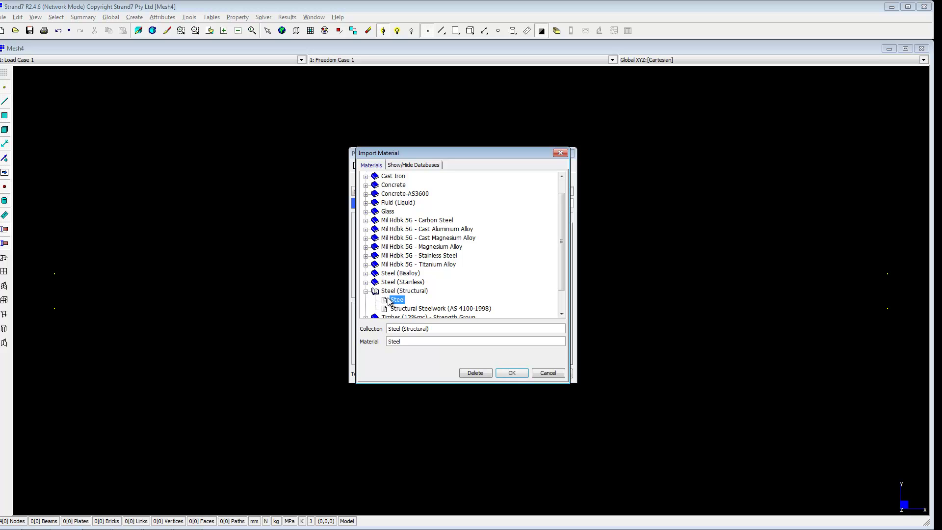
left_click(511, 375)
- Set the plate's membrane thickness to 100 mm and close the property editor
left_click(519, 218)
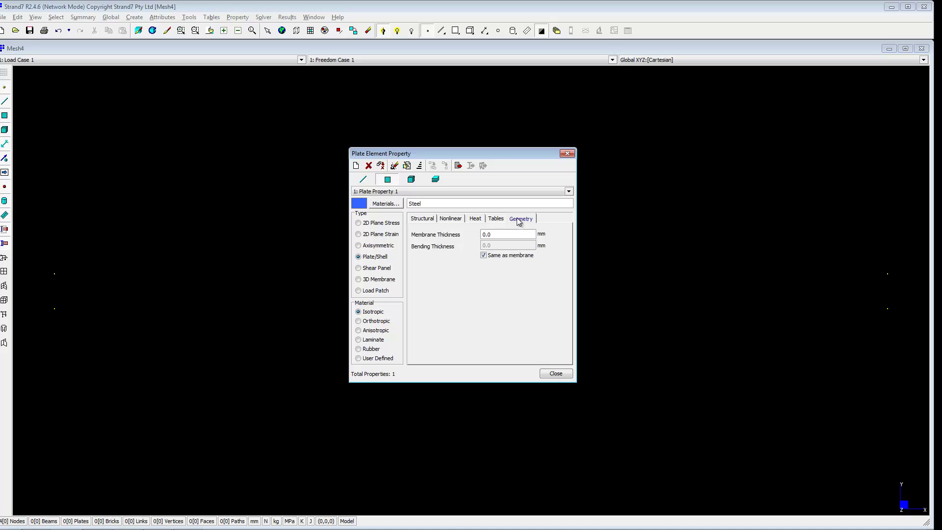
double_click(497, 236)
type("100")
left_click(373, 258)
left_click(555, 374)
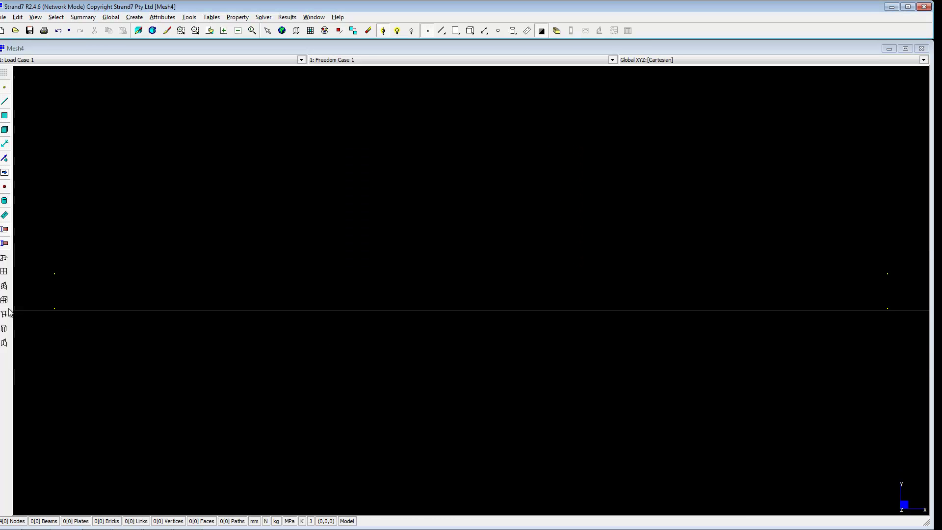
- Build one Quad8 plate with Plate Property 1 across the four corner nodes, then close element creation
left_click(134, 18)
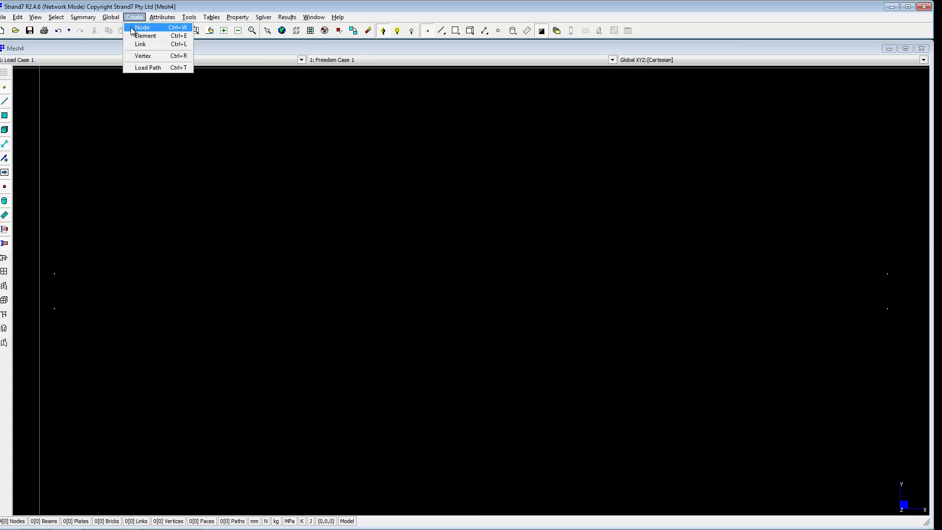
left_click(136, 36)
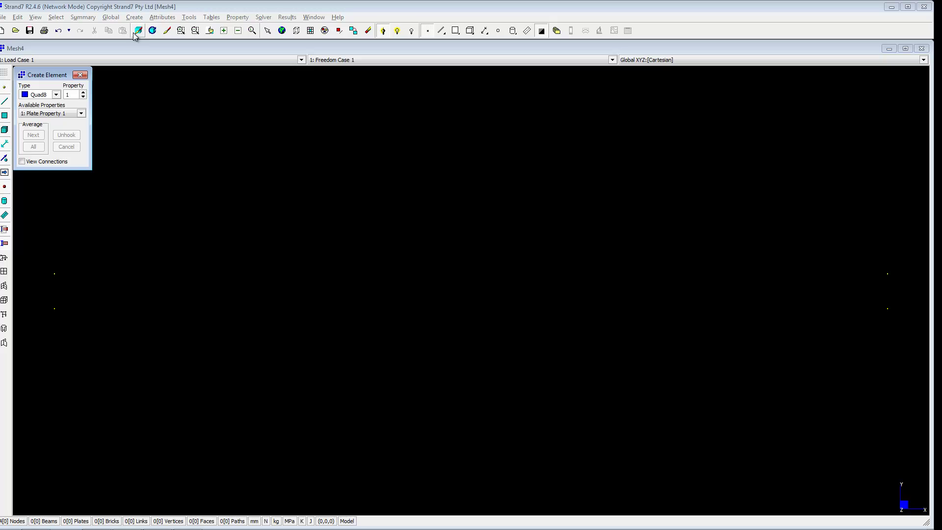
left_click(55, 94)
left_click(43, 143)
left_click(54, 309)
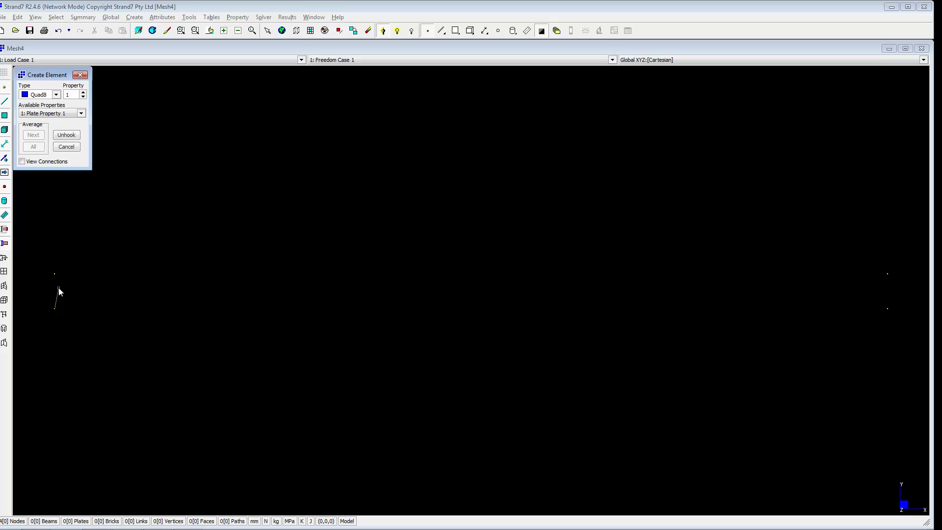
left_click(55, 273)
left_click(887, 273)
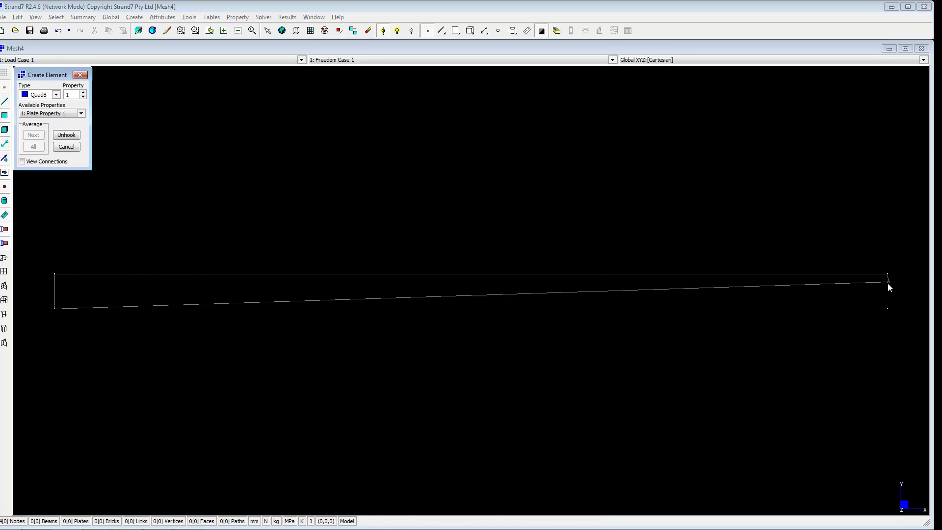
left_click(887, 308)
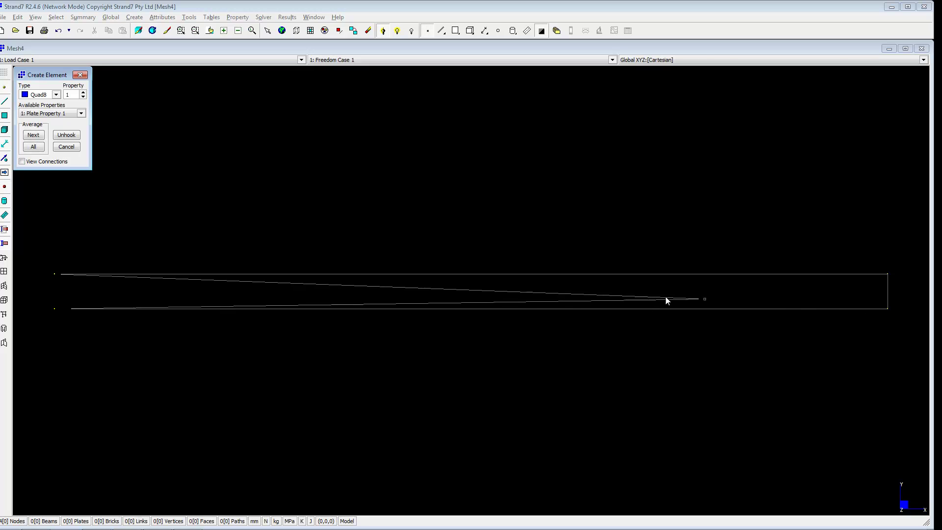
left_click(38, 148)
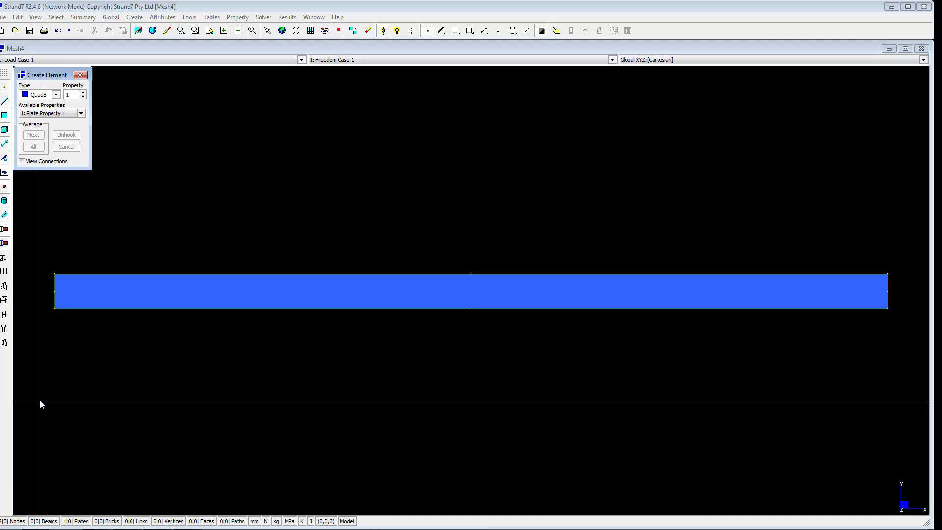
mouse_move(71, 526)
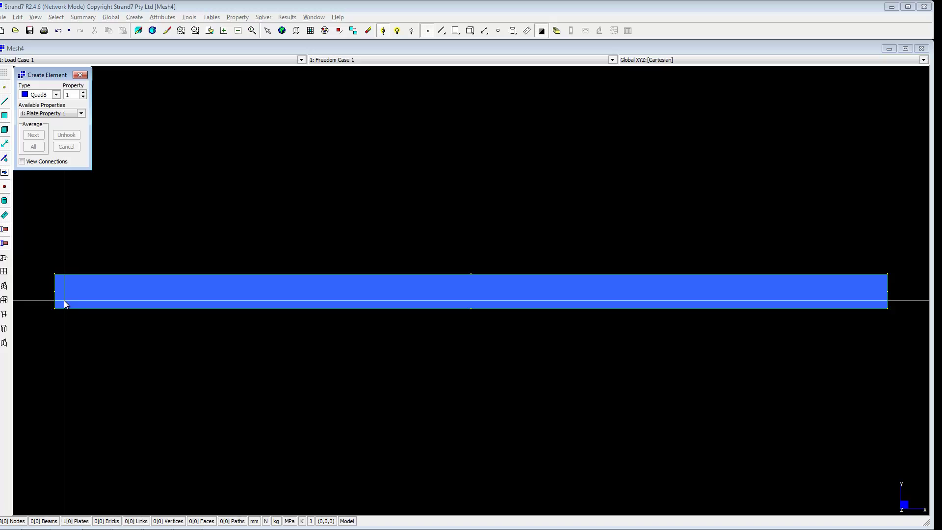
left_click(80, 75)
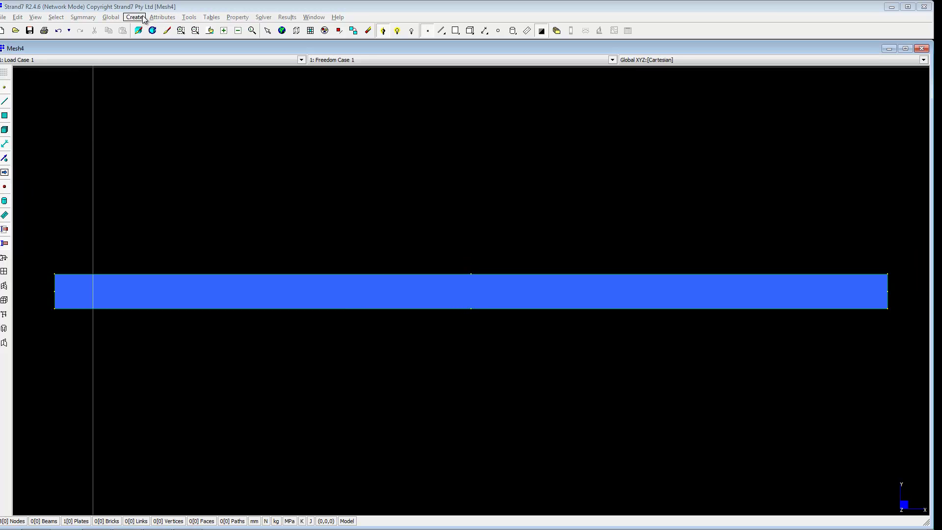
- Apply a full fixed node restraint to the top-left, middle and bottom-left edge nodes
left_click(188, 17)
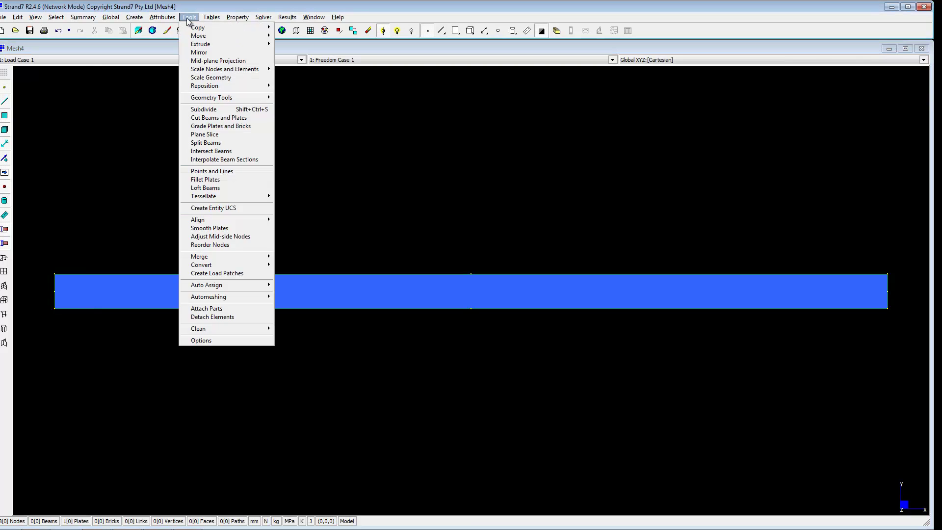
left_click(167, 19)
left_click(167, 19)
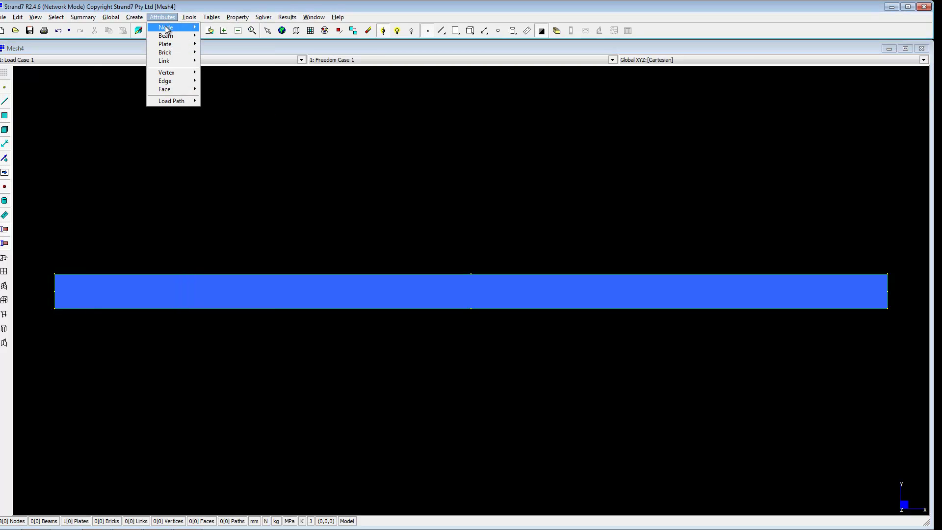
mouse_move(168, 28)
left_click(212, 41)
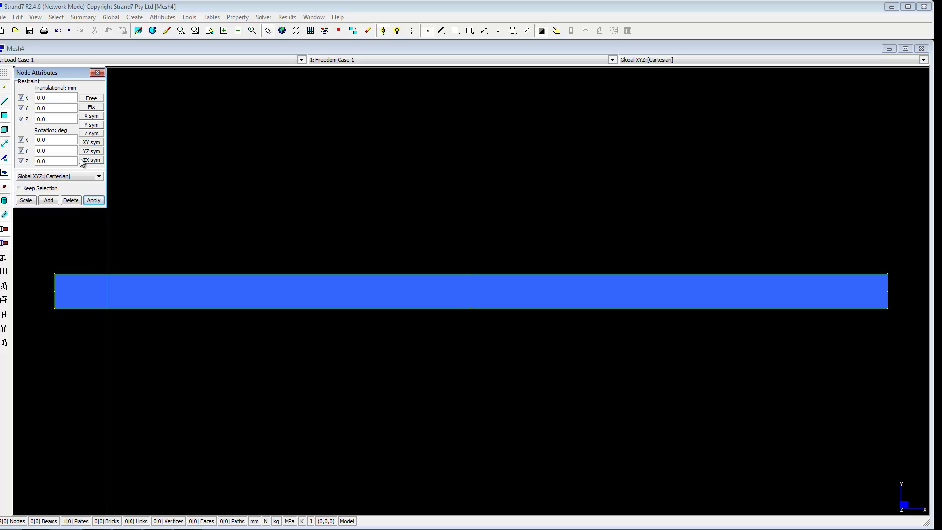
left_click(53, 275)
left_click(53, 290)
left_click(55, 309)
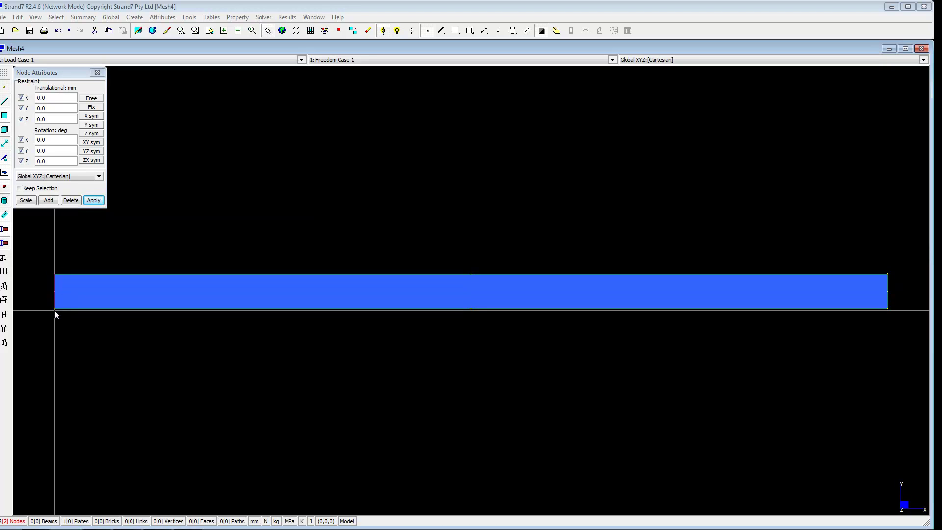
left_click(92, 200)
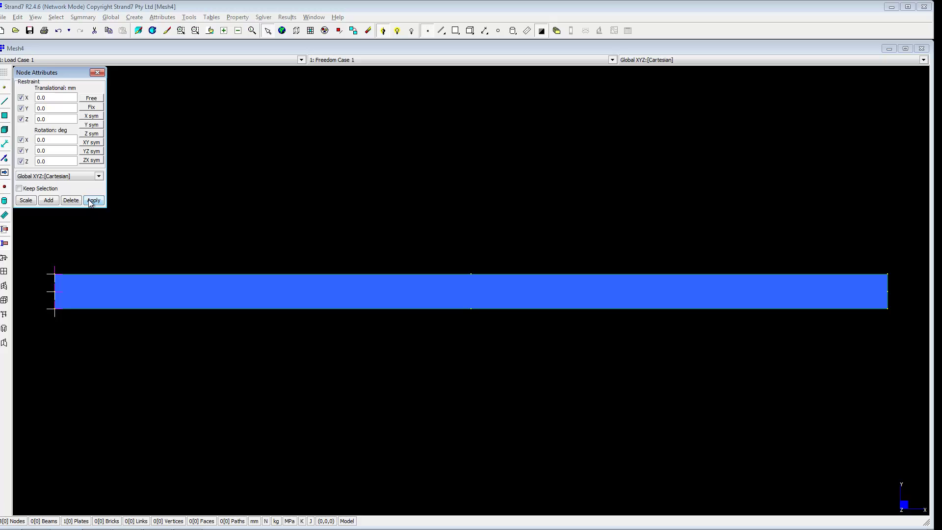
left_click(97, 73)
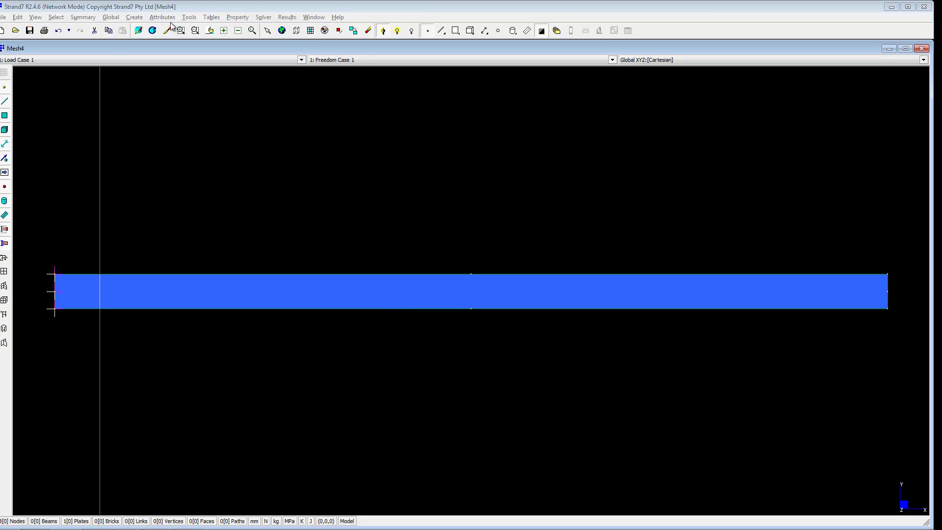
- Apply a 2.0 MPa plate edge normal shear stress to the strip's right edge
left_click(167, 18)
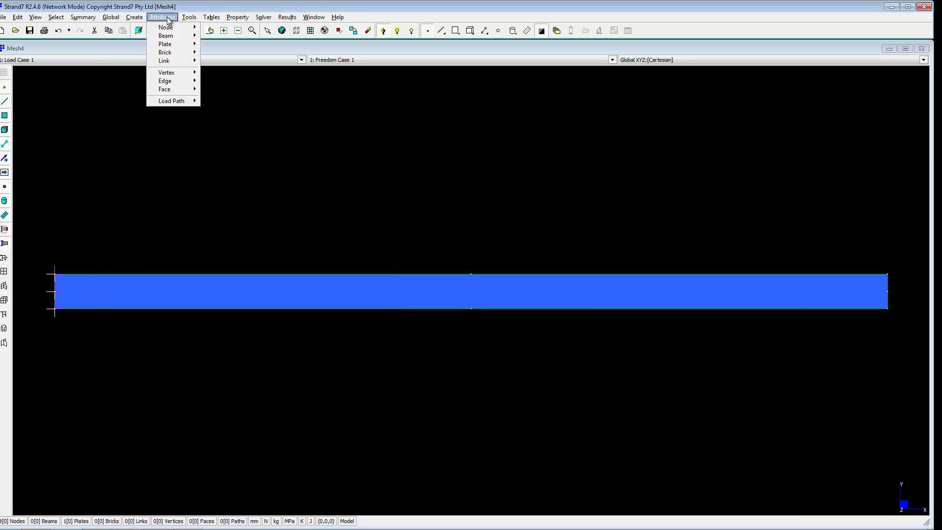
mouse_move(167, 29)
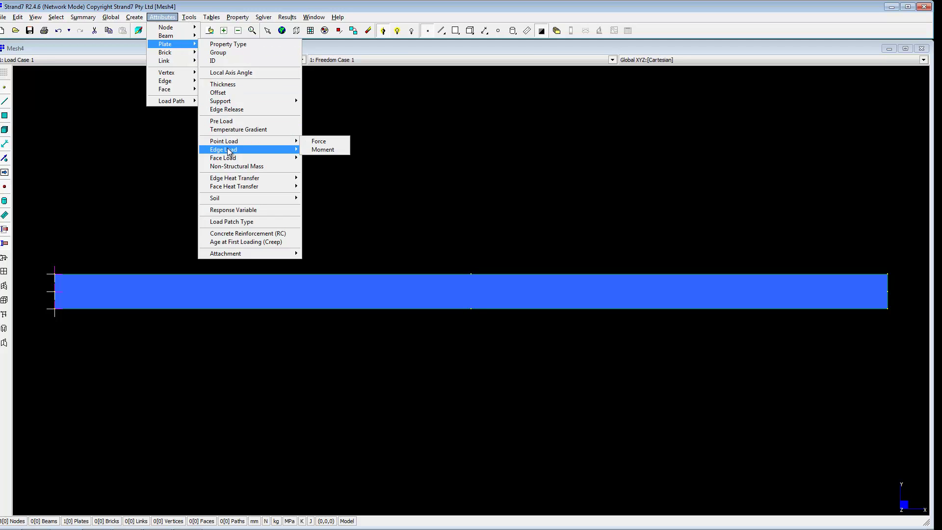
mouse_move(230, 150)
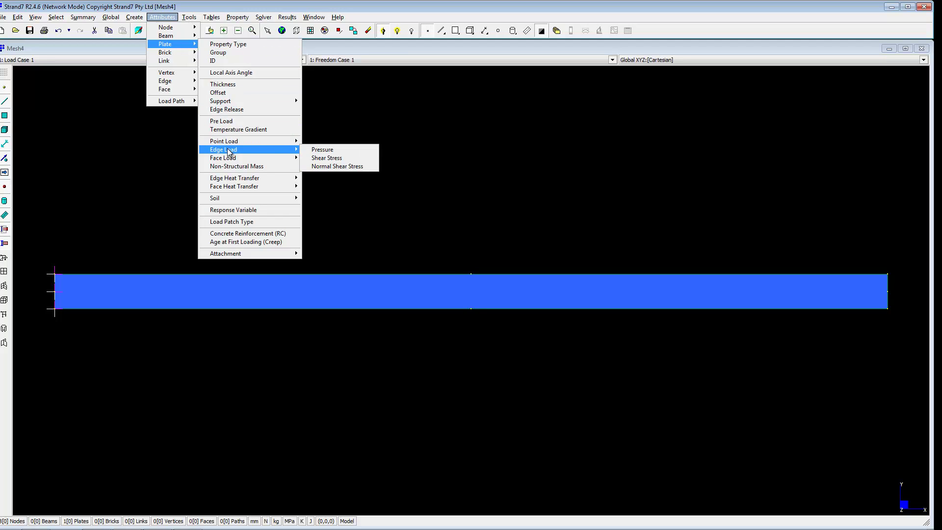
left_click(332, 166)
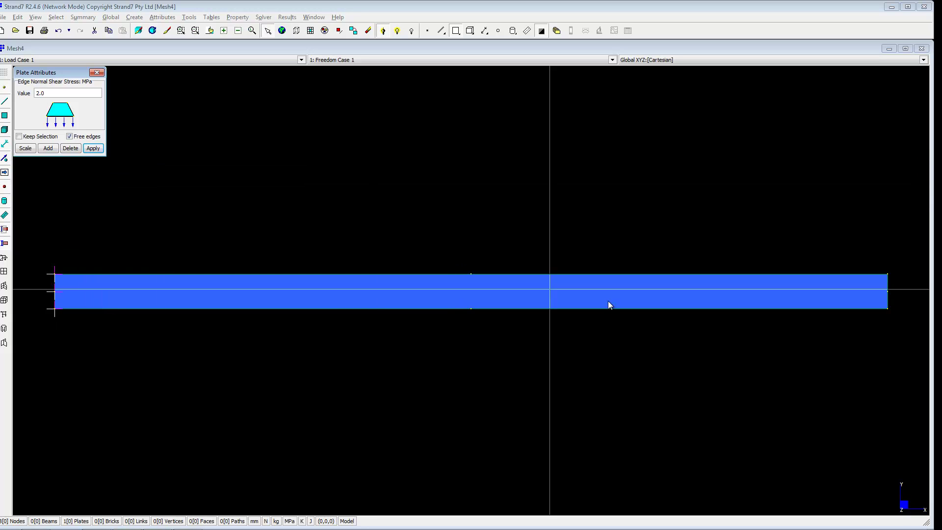
left_click(883, 294)
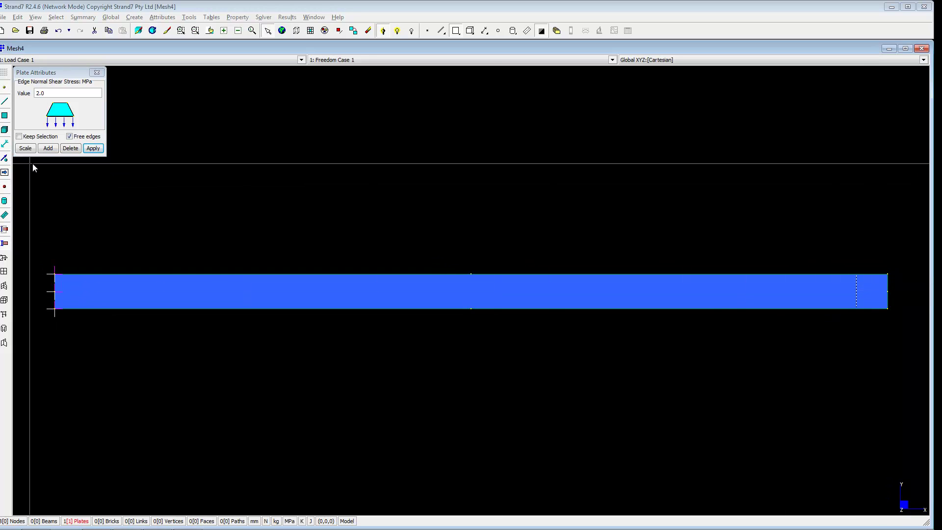
left_click(93, 148)
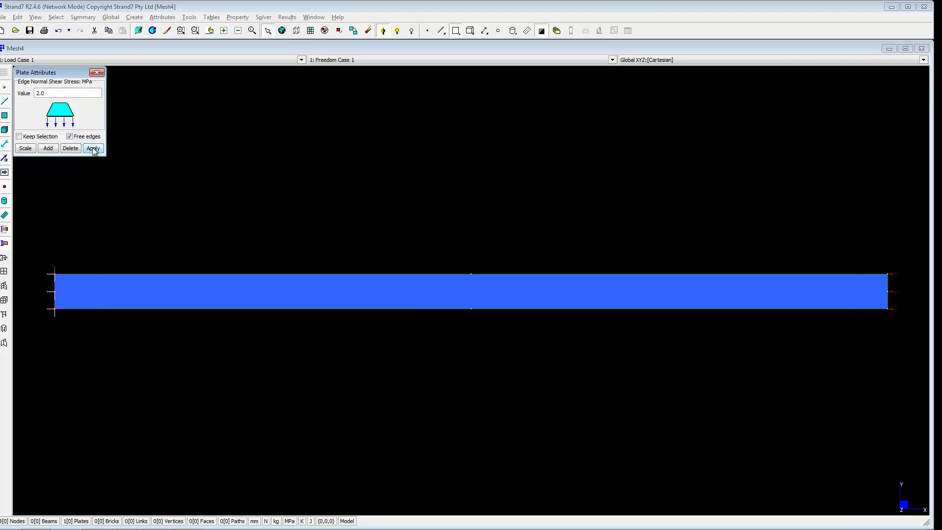
left_click(97, 72)
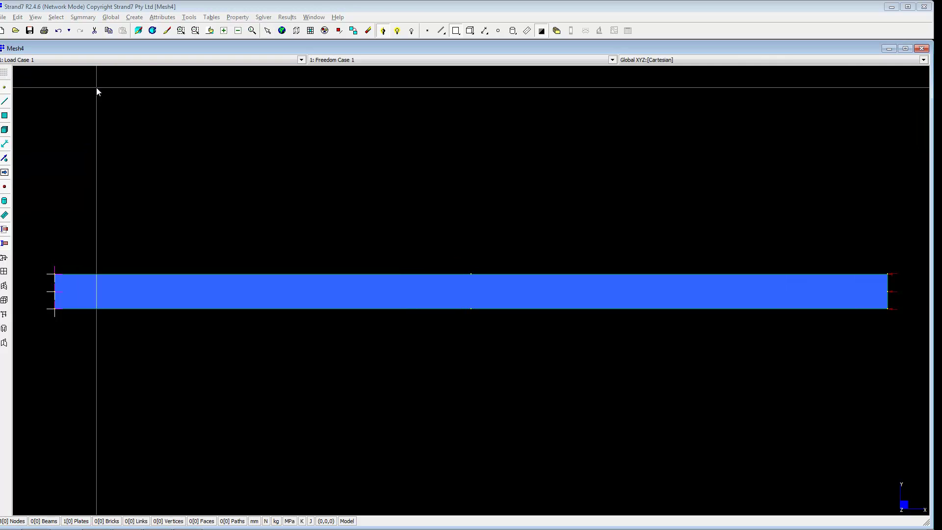
- Switch the view angle to the Front Dimetric preset
key("ctrl+a")
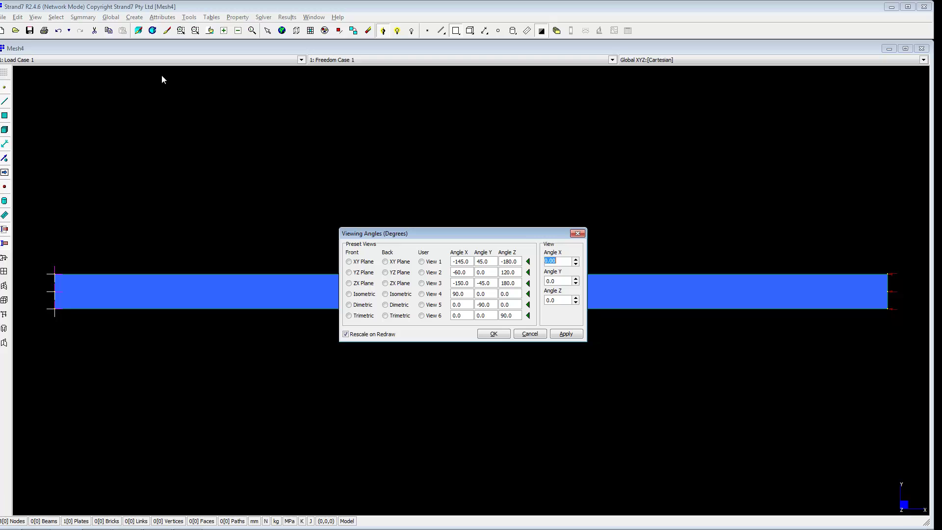
left_click(360, 305)
left_click(495, 334)
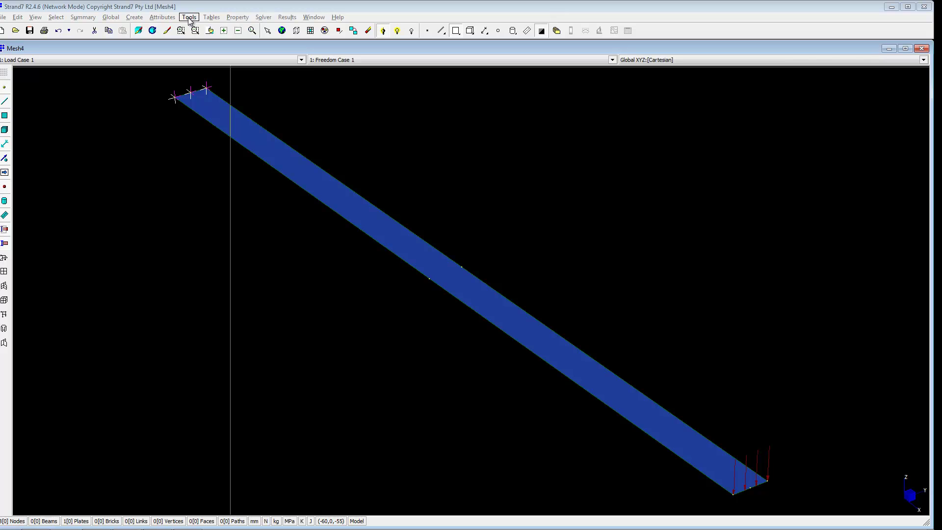
- Subdivide the plate strip with A=4 and B=4 into Quad8 plates
left_click(189, 18)
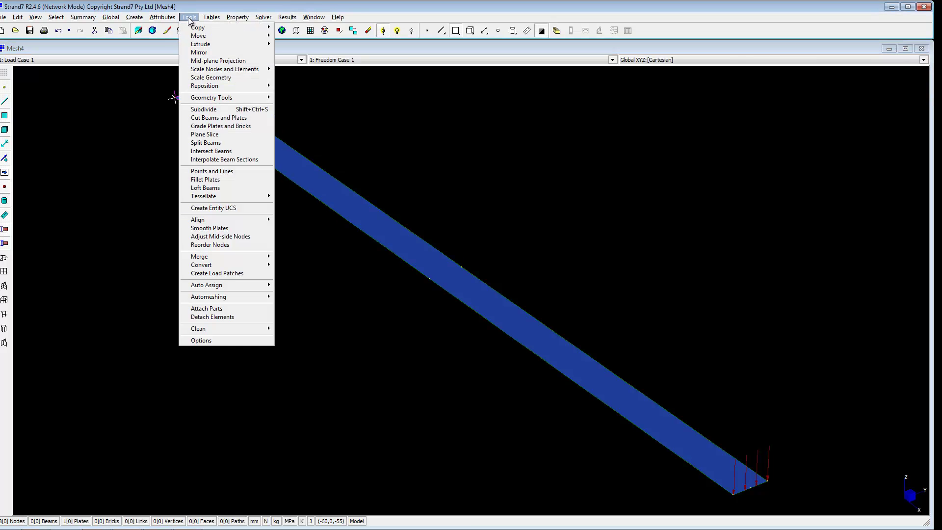
left_click(204, 110)
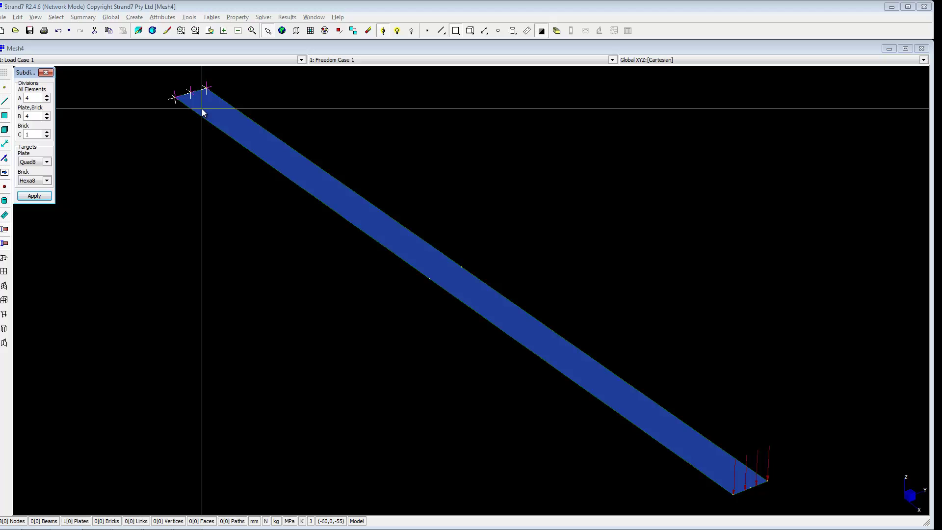
left_click(383, 219)
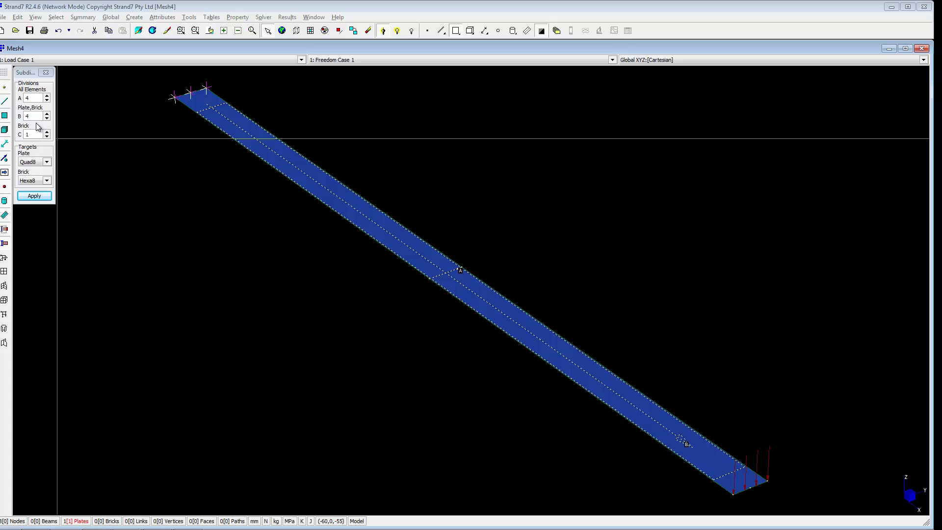
left_click(48, 162)
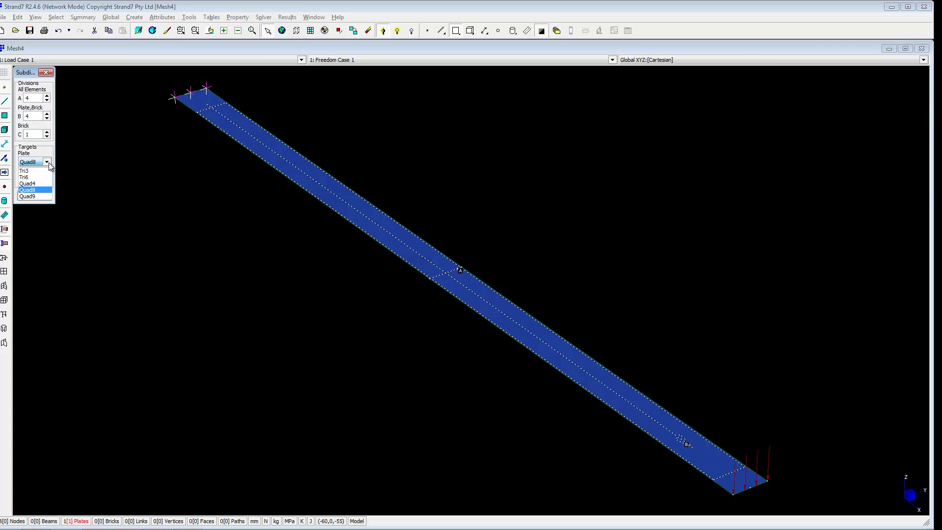
left_click(48, 162)
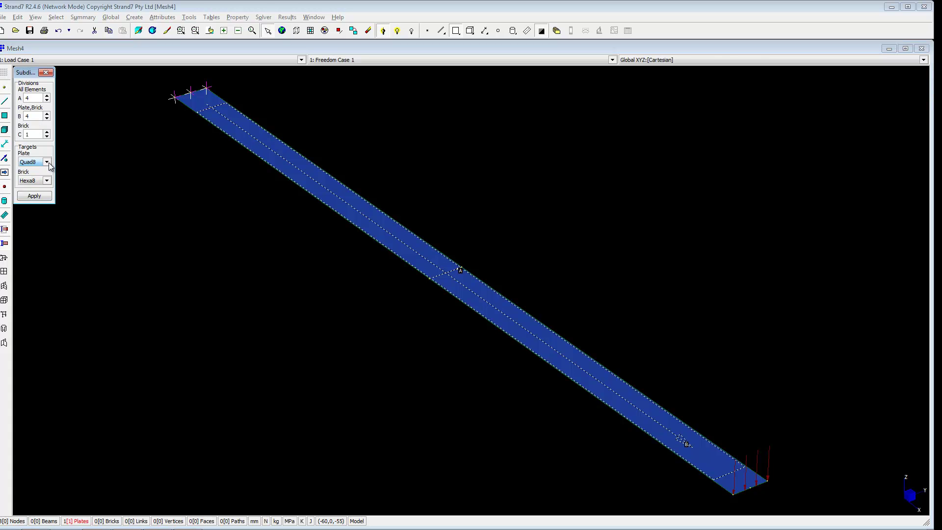
left_click(33, 195)
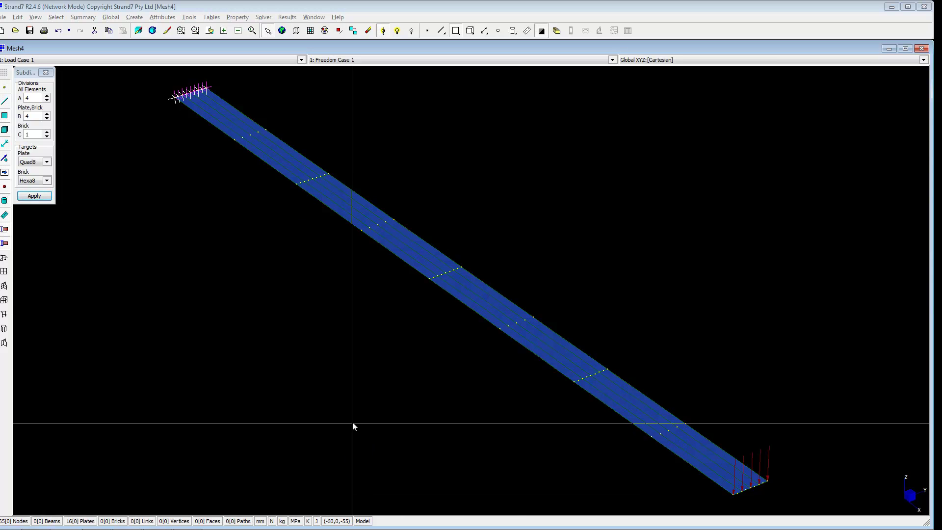
left_click(45, 73)
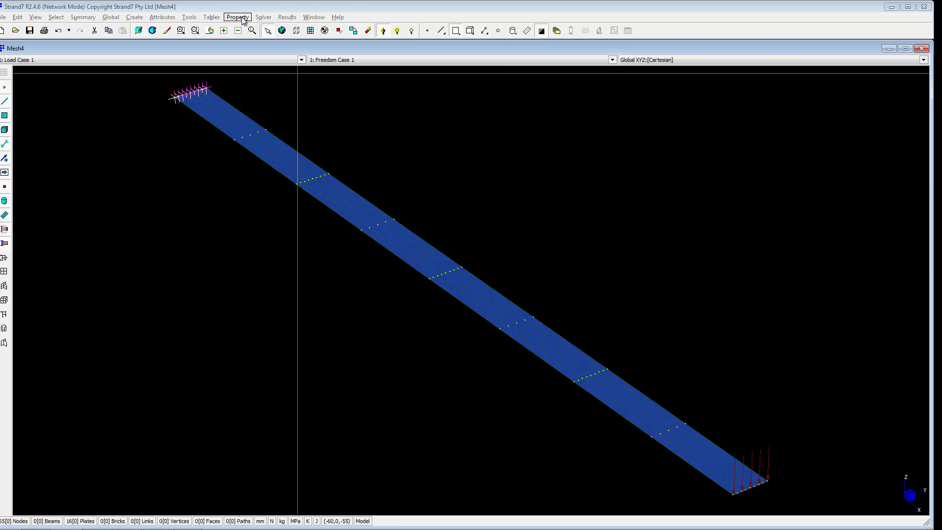
- Save the model as cs3.st7, replacing the old file, and run Linear Static, overwriting results
left_click(263, 17)
left_click(268, 29)
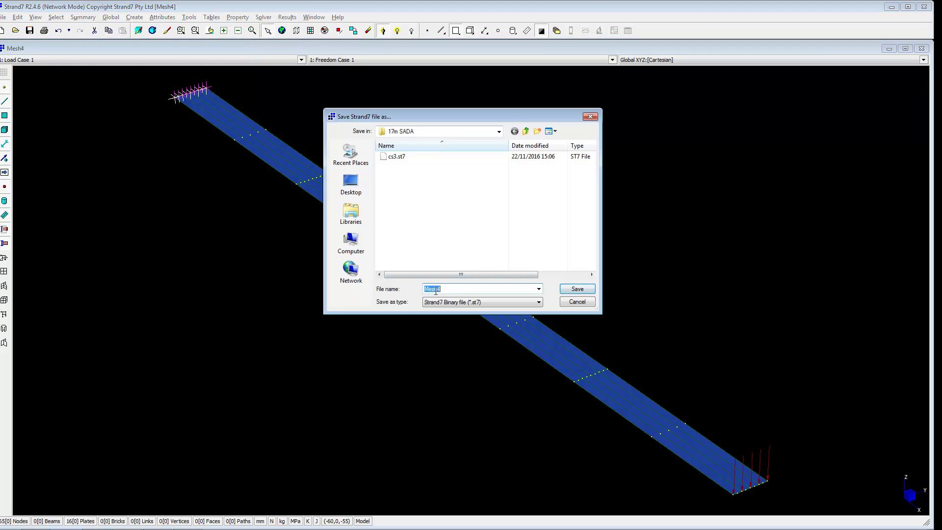
type("cs3")
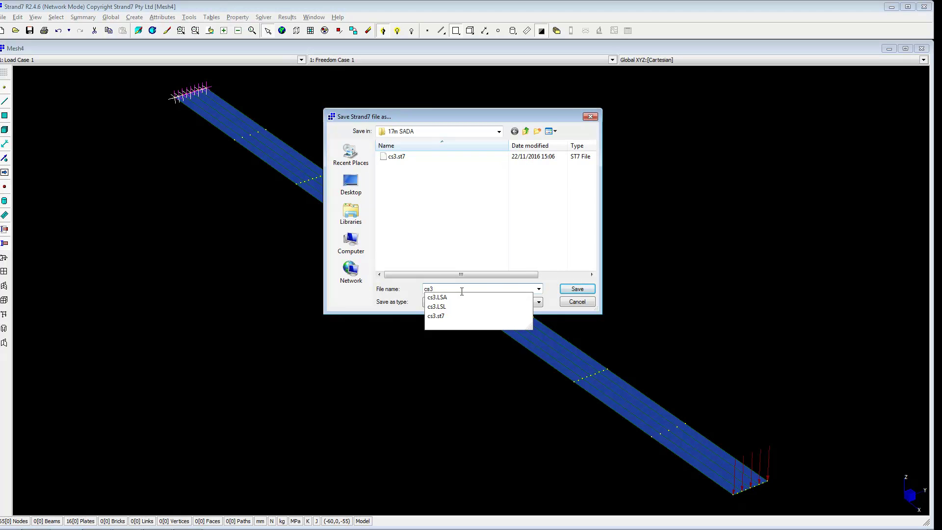
key("Return")
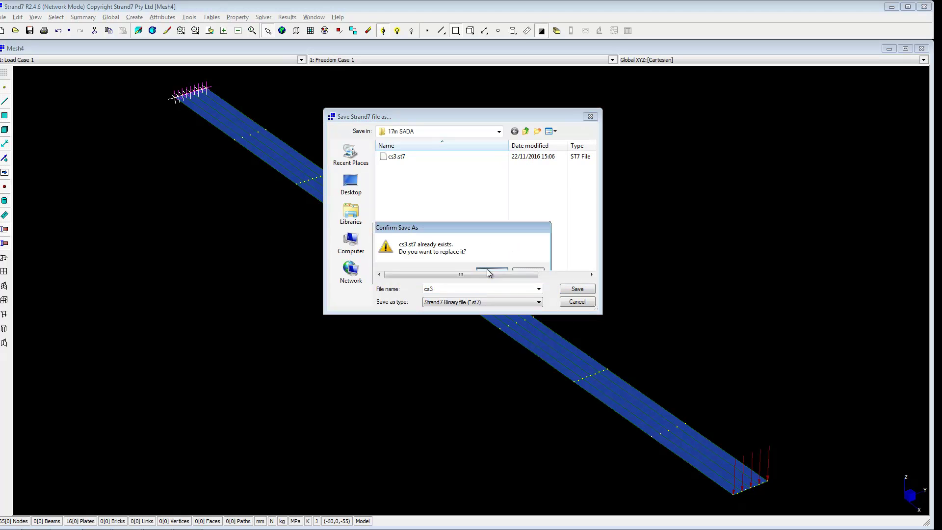
left_click(487, 272)
left_click(497, 398)
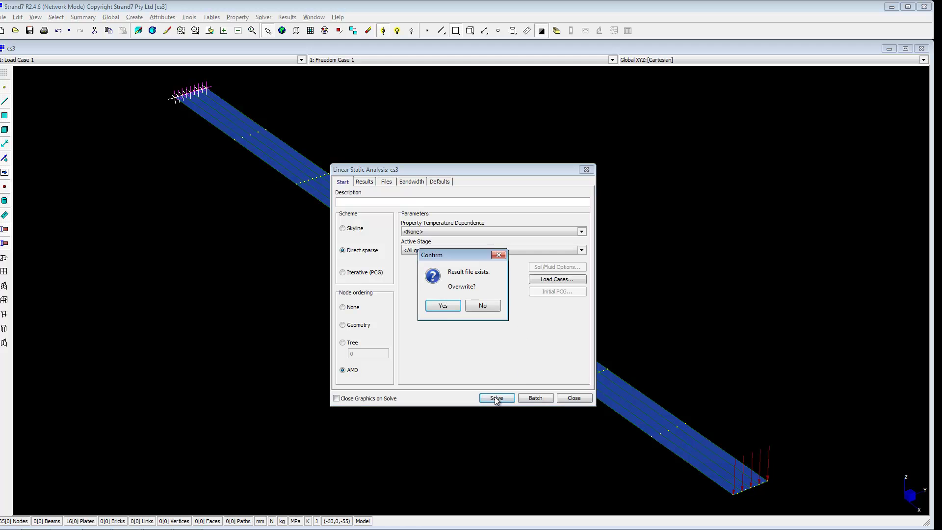
left_click(443, 307)
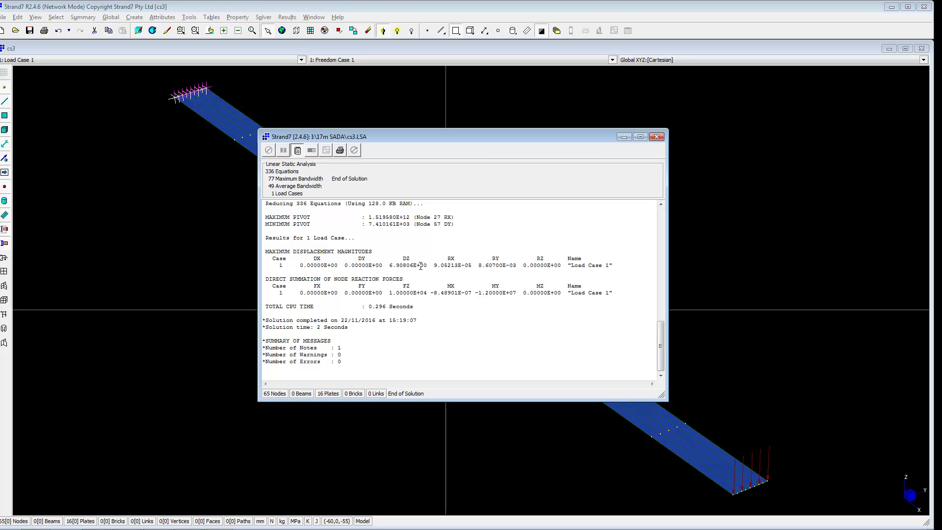
- Close the solver log and open the cs3 linear static results
left_click(656, 137)
left_click(557, 31)
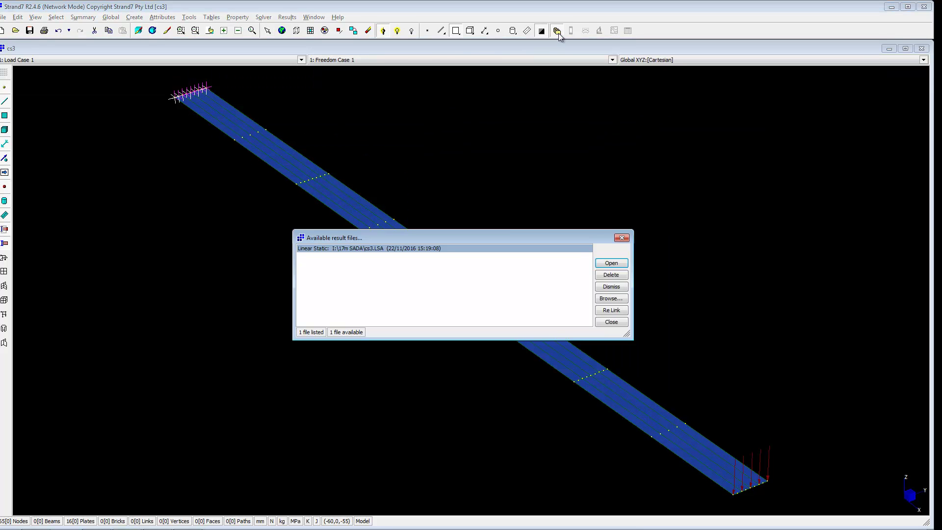
left_click(612, 263)
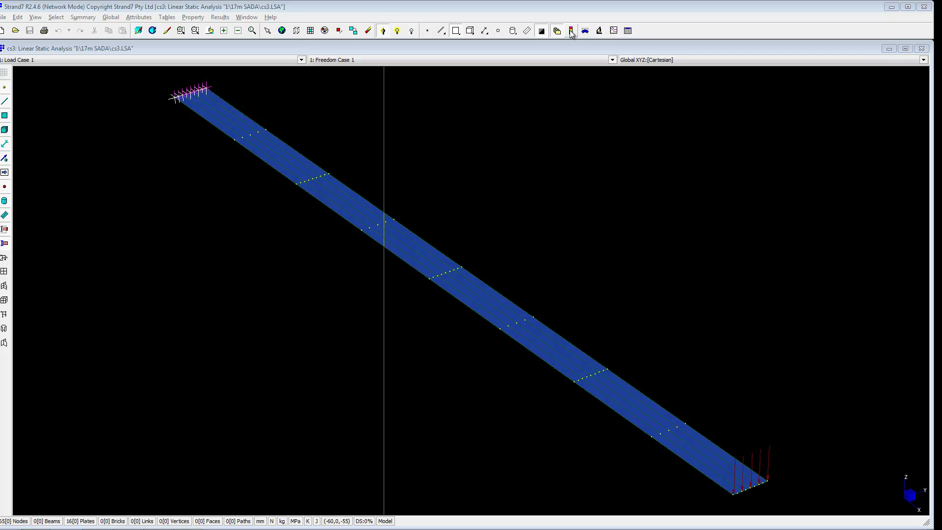
- Create XY Graph 1 of DZ versus position along a line from node 5 to node 7
left_click(614, 31)
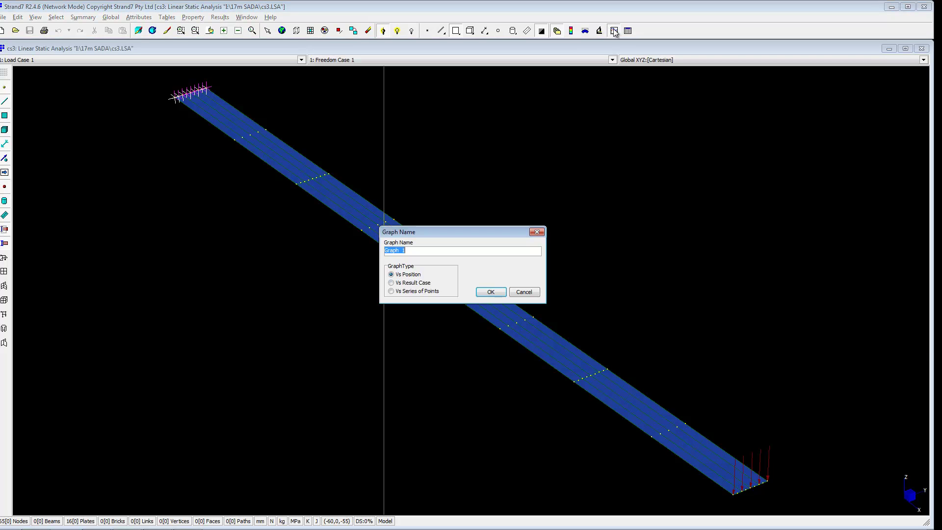
left_click(488, 292)
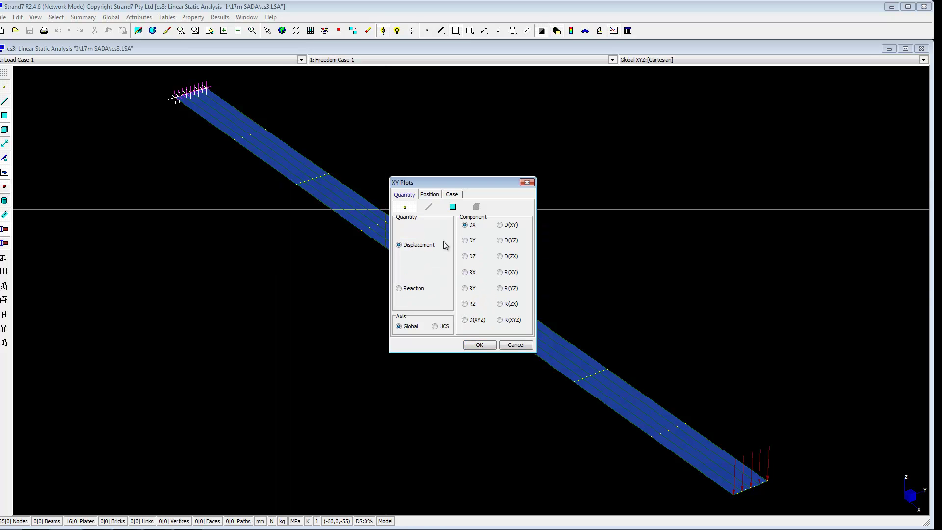
left_click(467, 257)
left_click(429, 195)
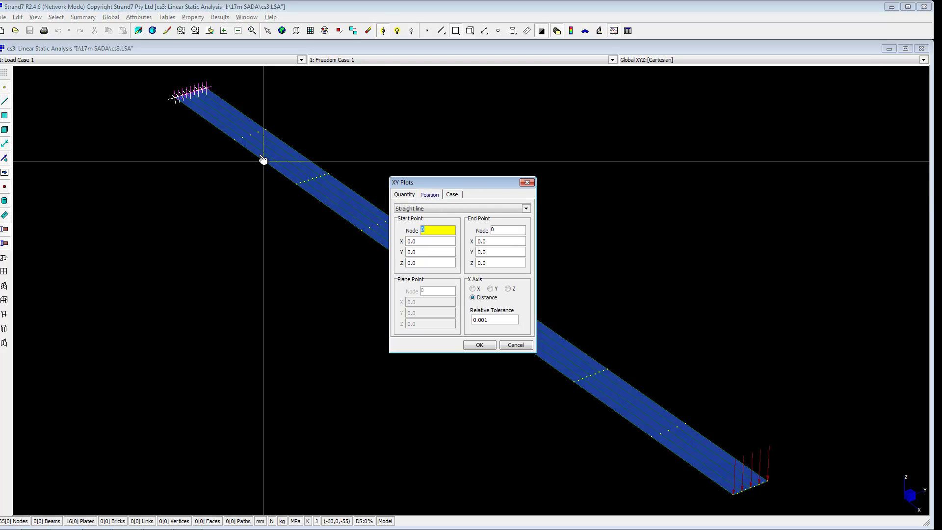
left_click(195, 97)
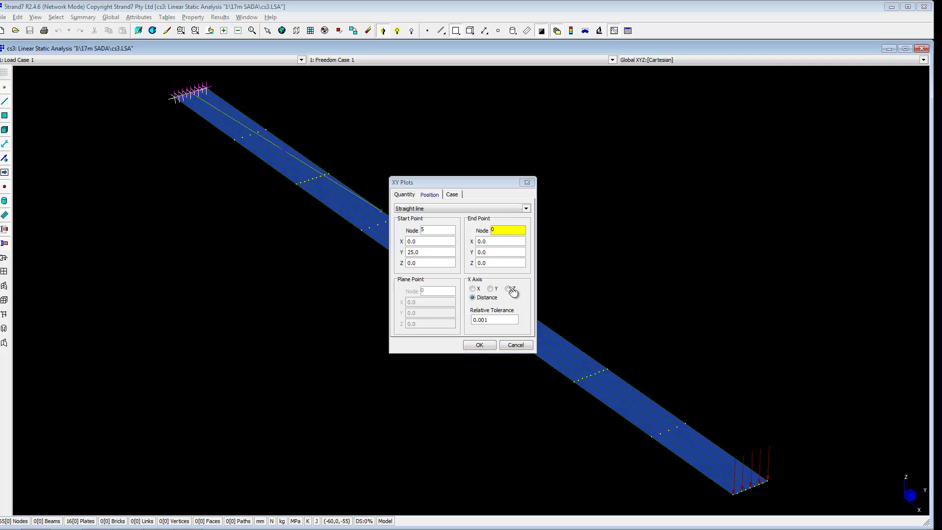
left_click(753, 490)
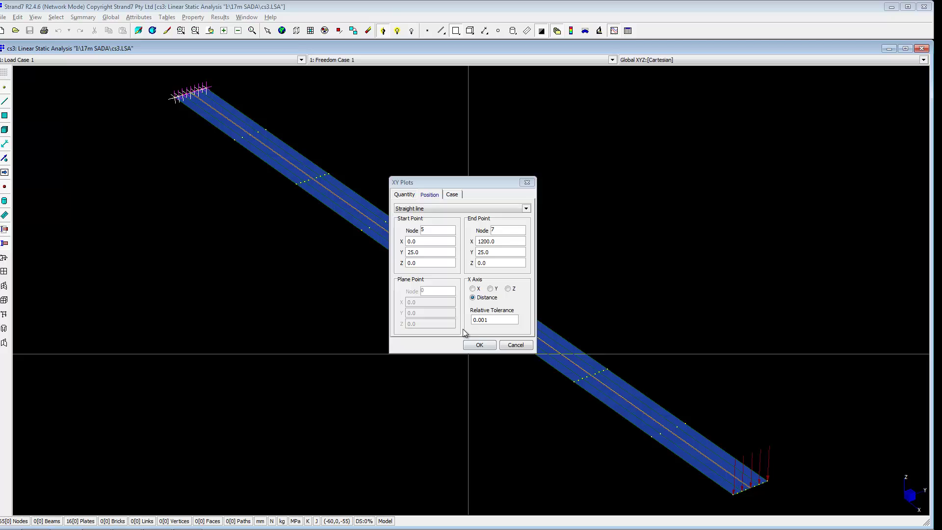
left_click(479, 345)
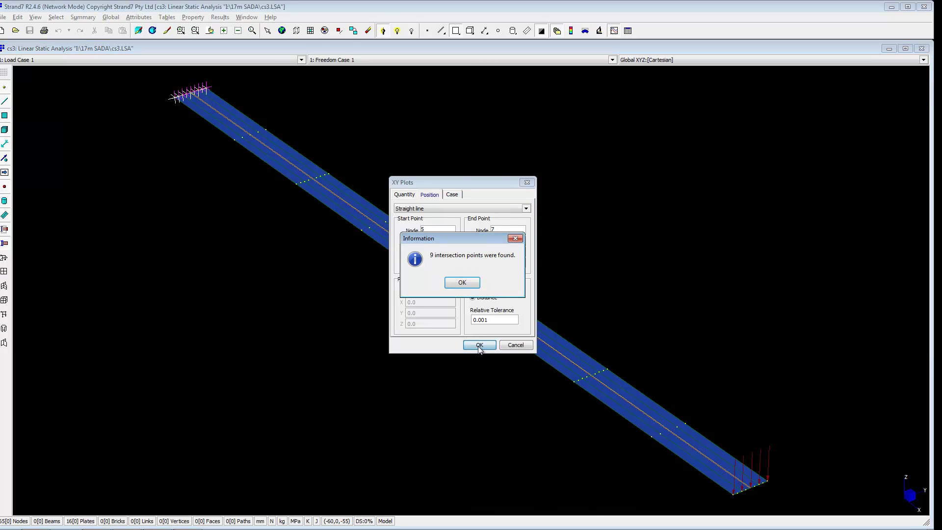
left_click(455, 287)
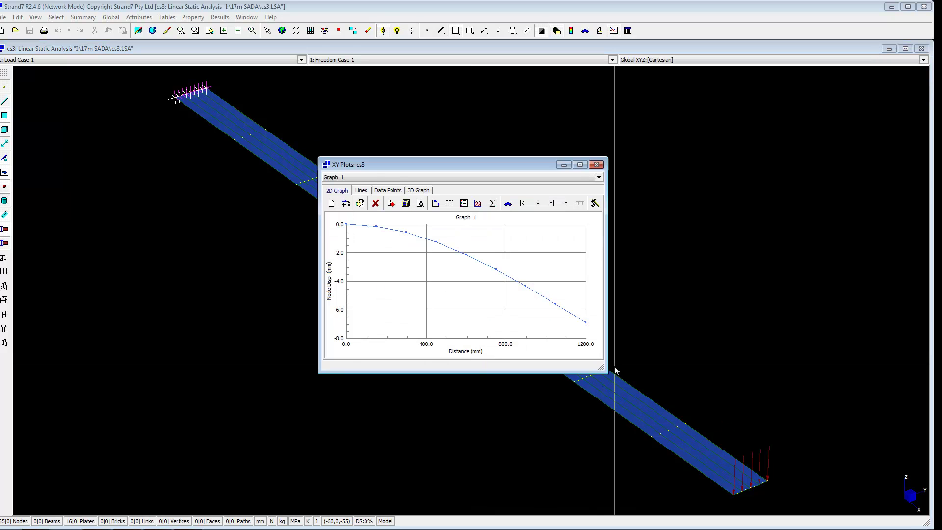
- Select Graph 1's nine DZ deflection data points, then copy the deflection graph as an image
left_click(390, 191)
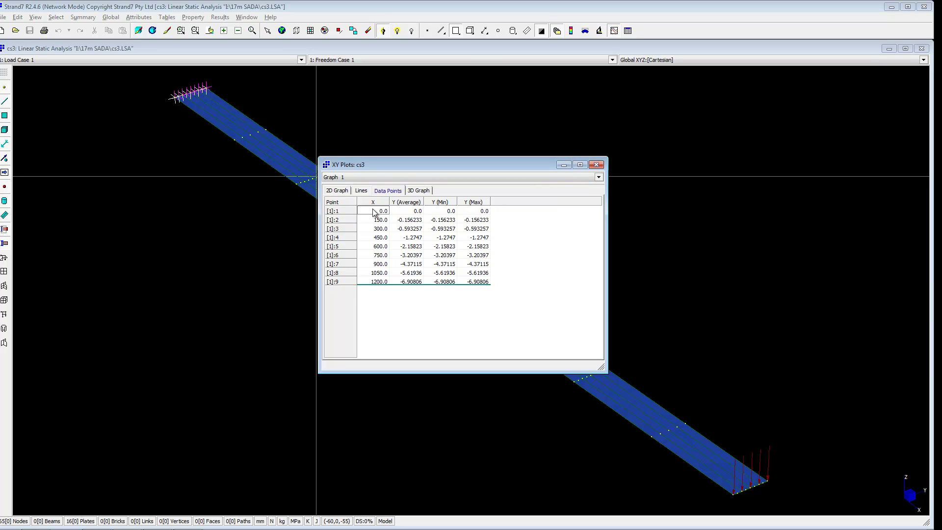
left_click_drag(372, 214, 483, 291)
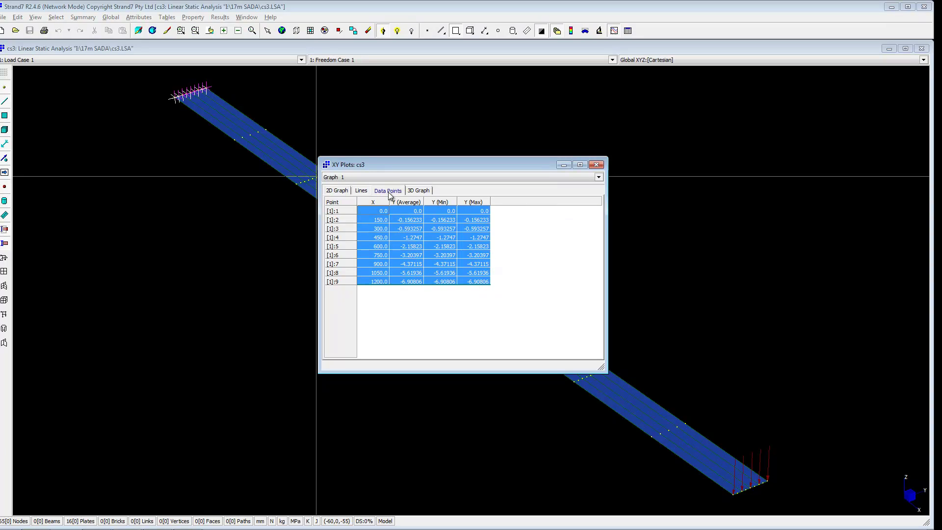
left_click(337, 191)
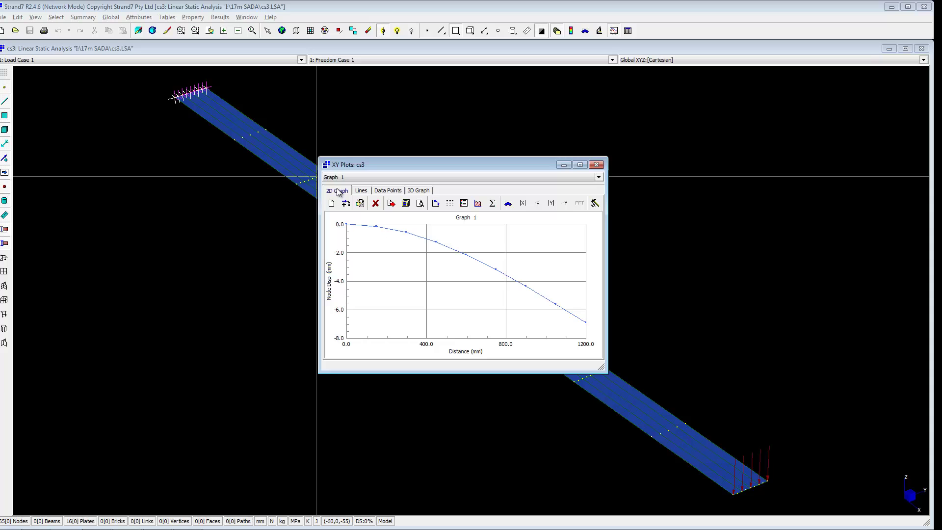
left_click(16, 18)
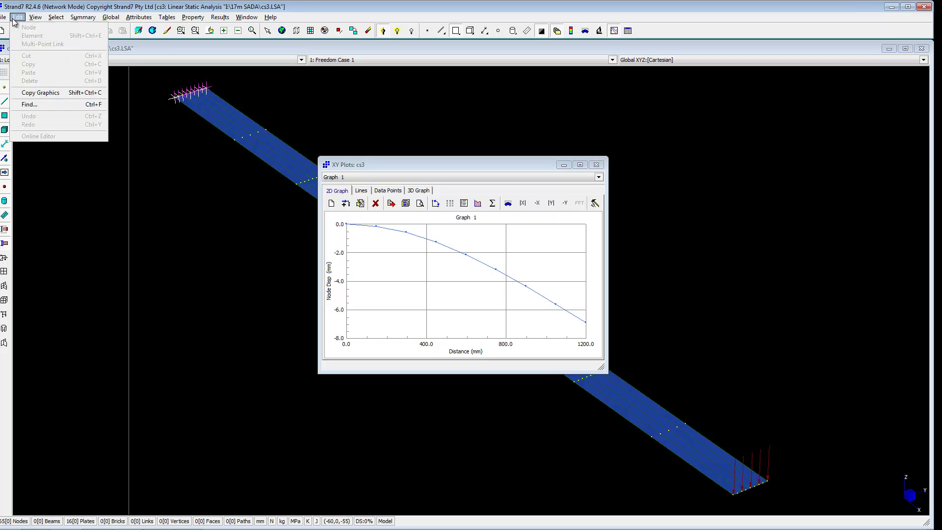
left_click(26, 94)
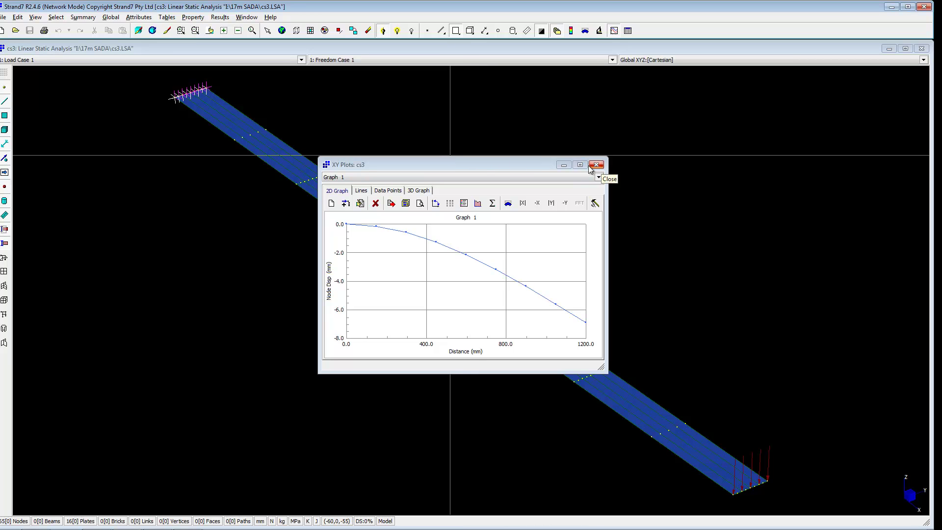
- Add Graph 2 plotting plate Stress, Global axis, XX component at the +z surface
left_click(331, 203)
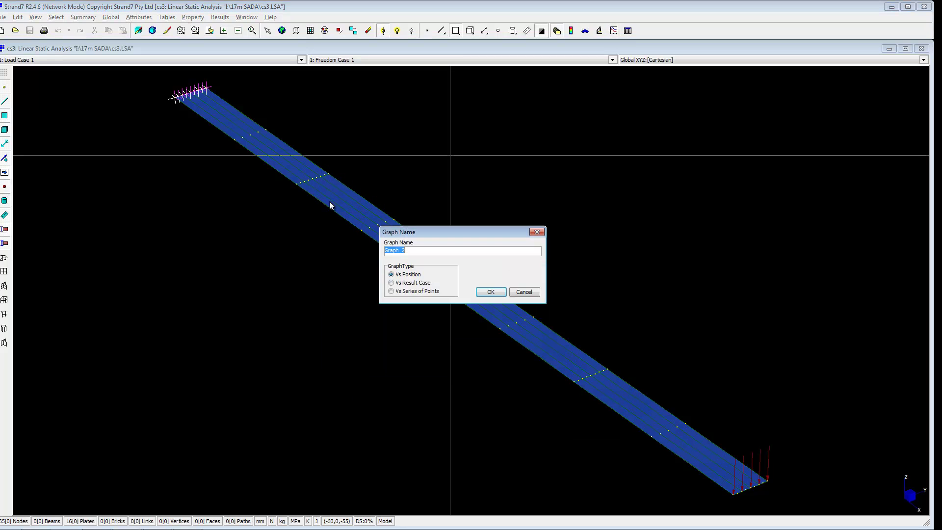
left_click(495, 294)
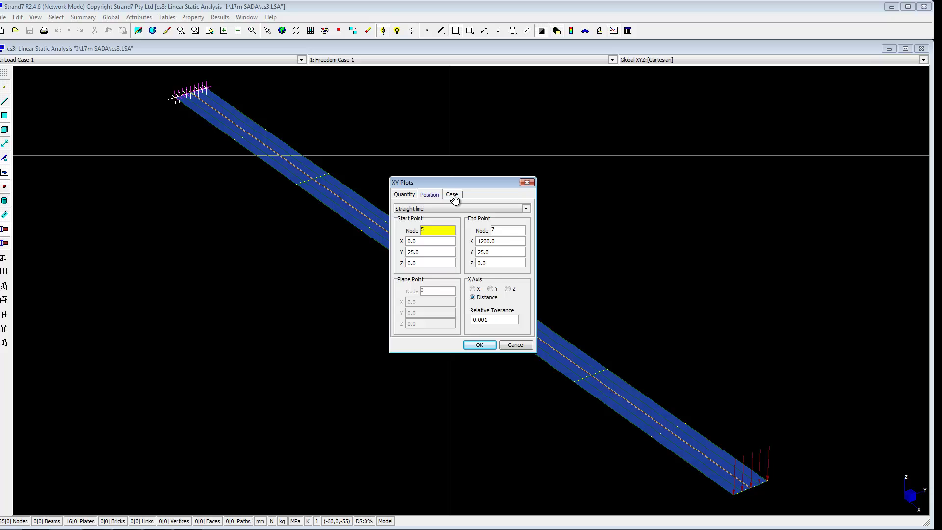
left_click(451, 196)
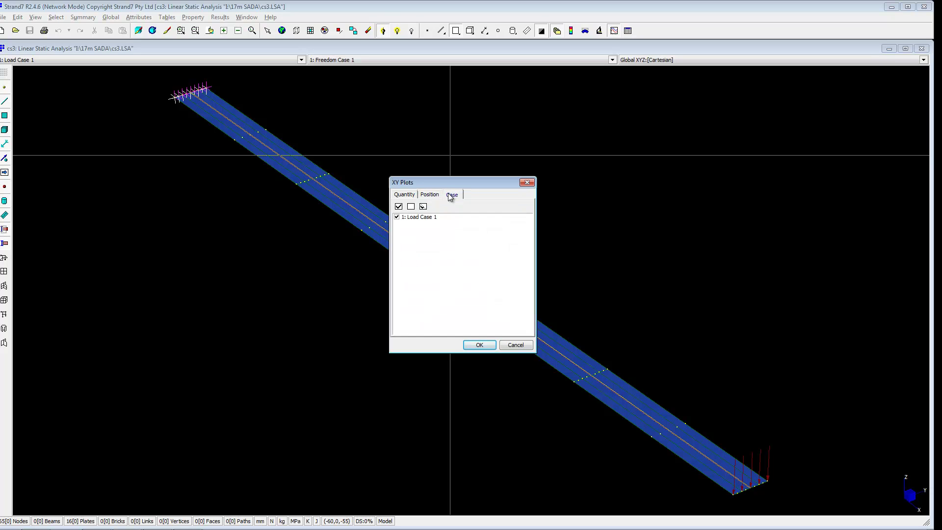
left_click(413, 195)
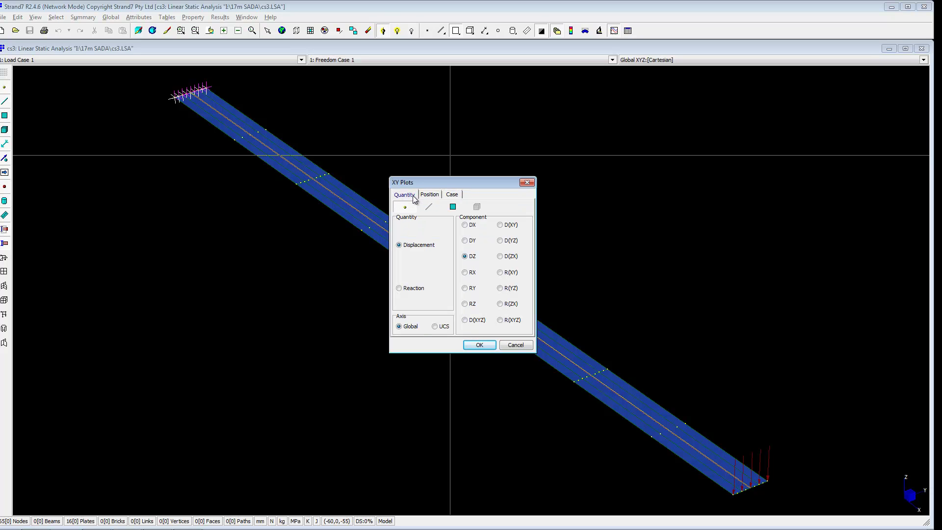
left_click(452, 206)
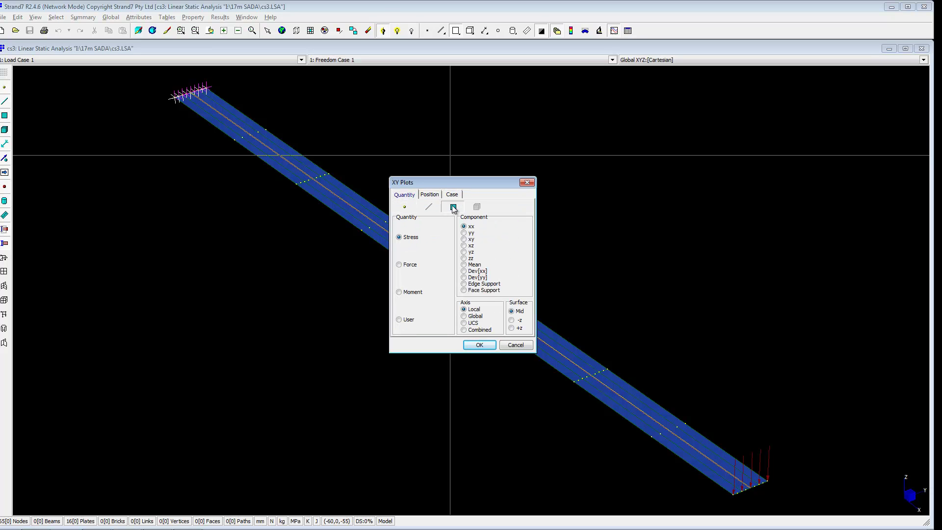
left_click(416, 238)
left_click(475, 316)
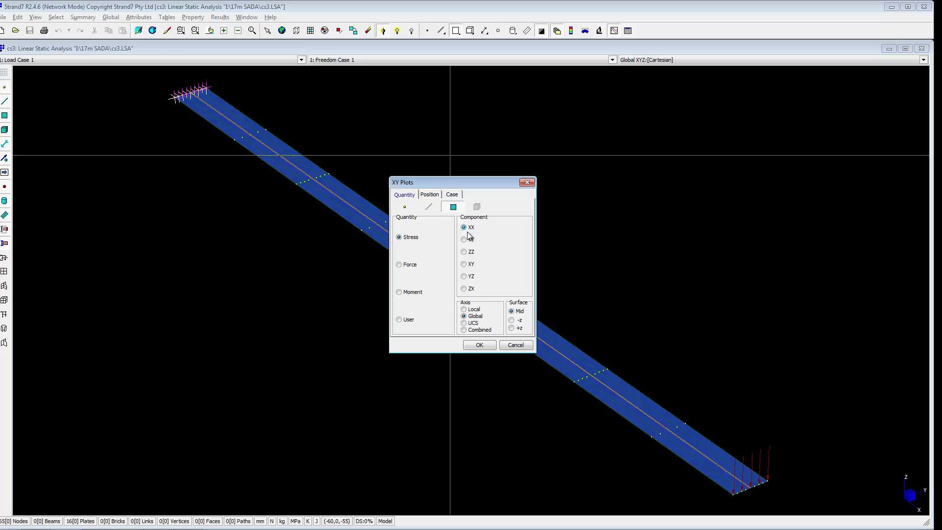
left_click(512, 327)
left_click(480, 345)
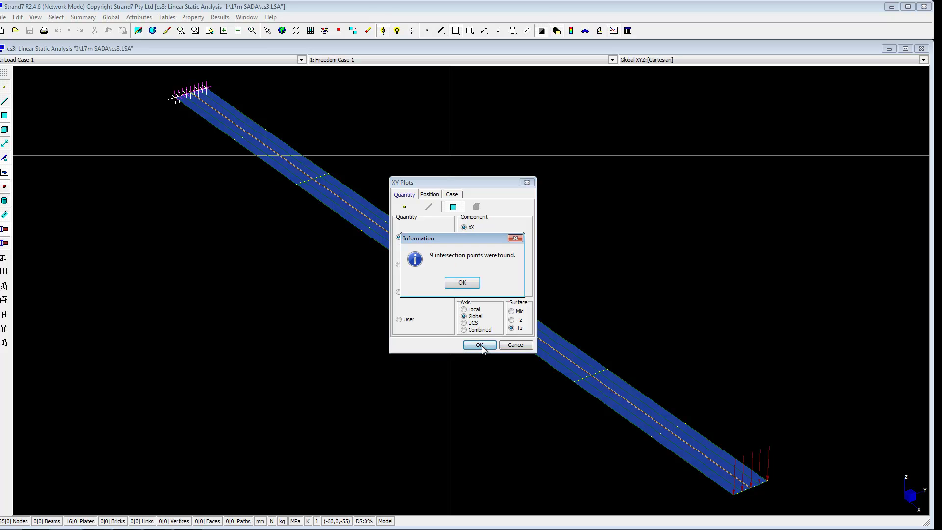
left_click(468, 286)
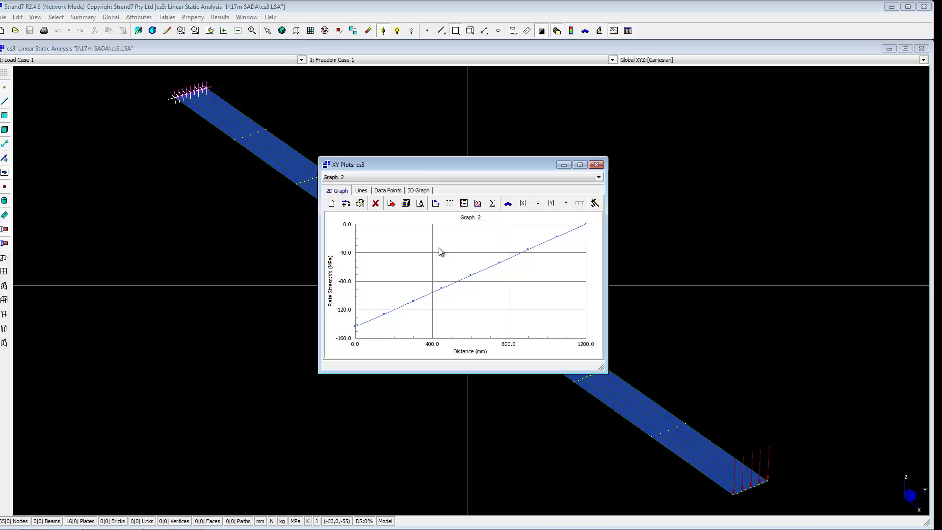
- Read Graph 2's nine XX stress values, from -143.787 MPa at 0 to about 0 at 1200 mm
left_click(387, 192)
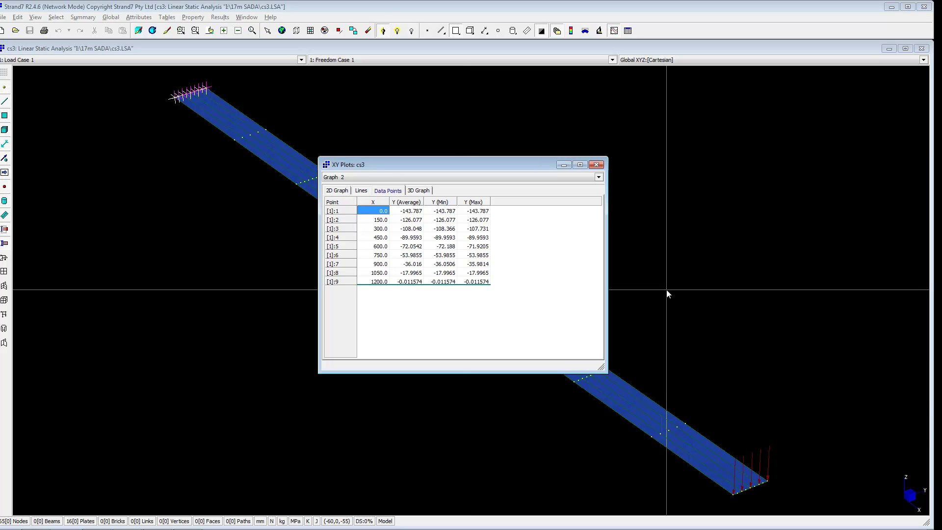
left_click(916, 406)
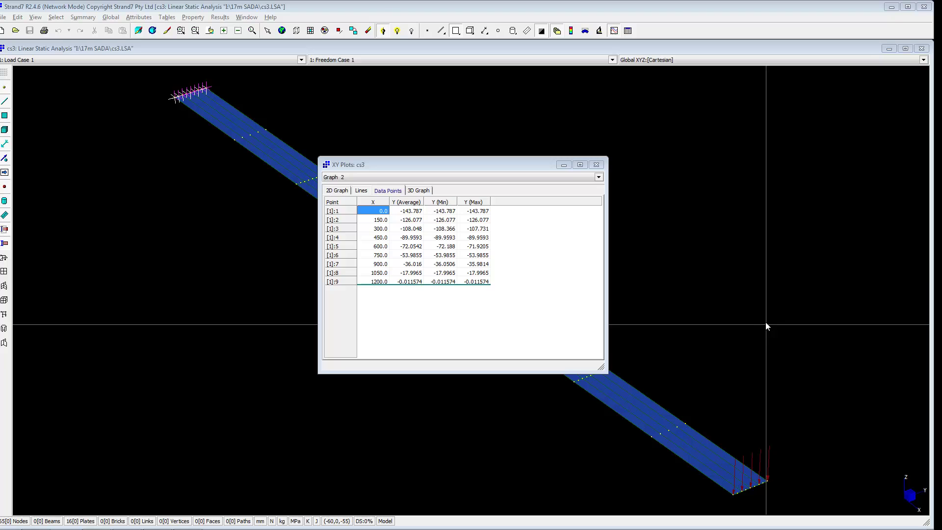
- Start Graph 3 against position and choose plate Moment XX as the plotted quantity
left_click(336, 192)
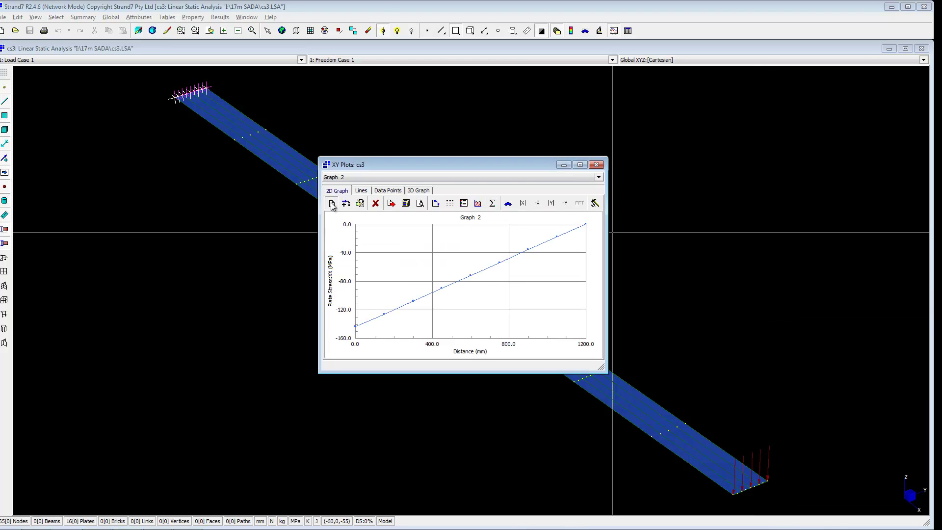
left_click(332, 204)
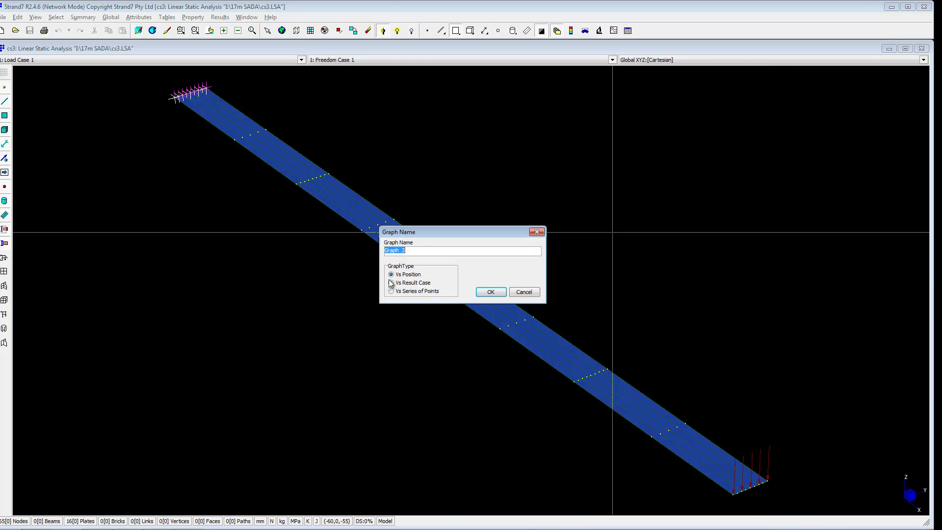
left_click(490, 292)
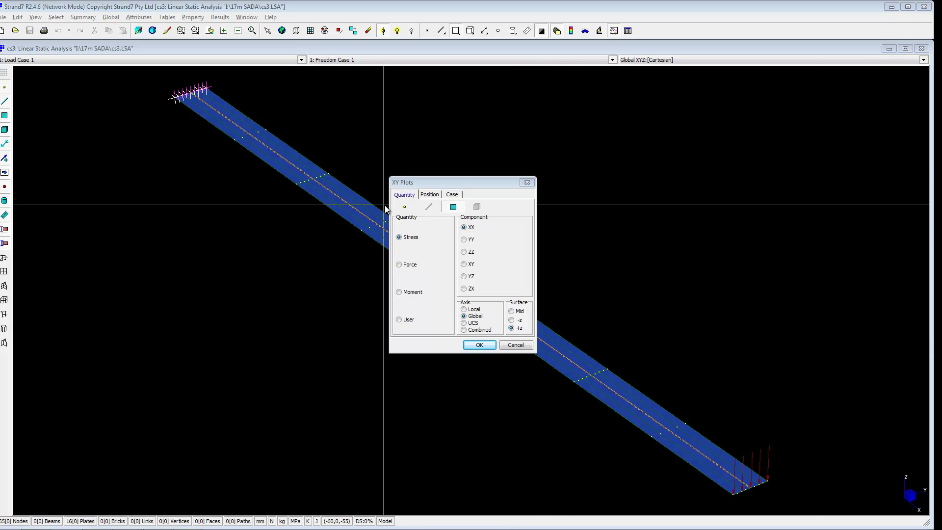
left_click(405, 208)
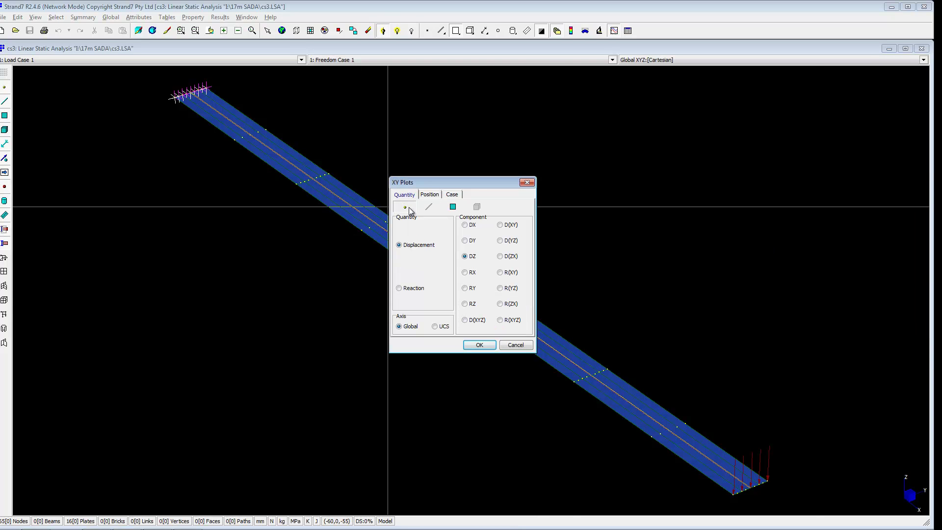
left_click(411, 290)
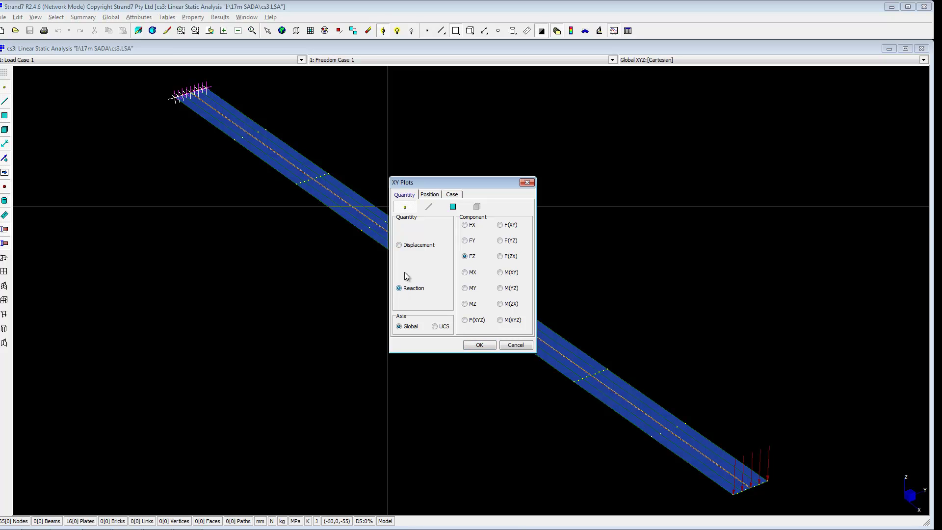
left_click(454, 206)
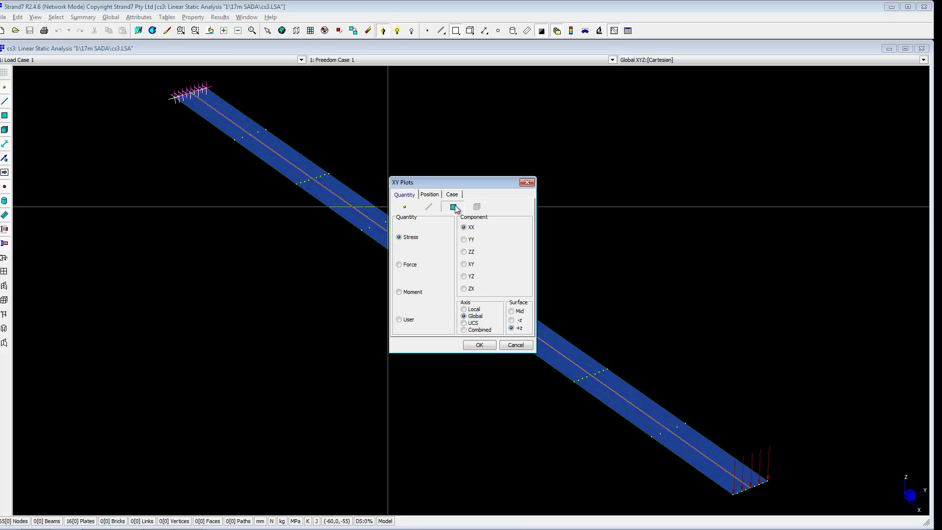
left_click(399, 293)
- Set the path from mid-span node 8 to node 6 and generate the moment graph
left_click_drag(459, 181, 661, 157)
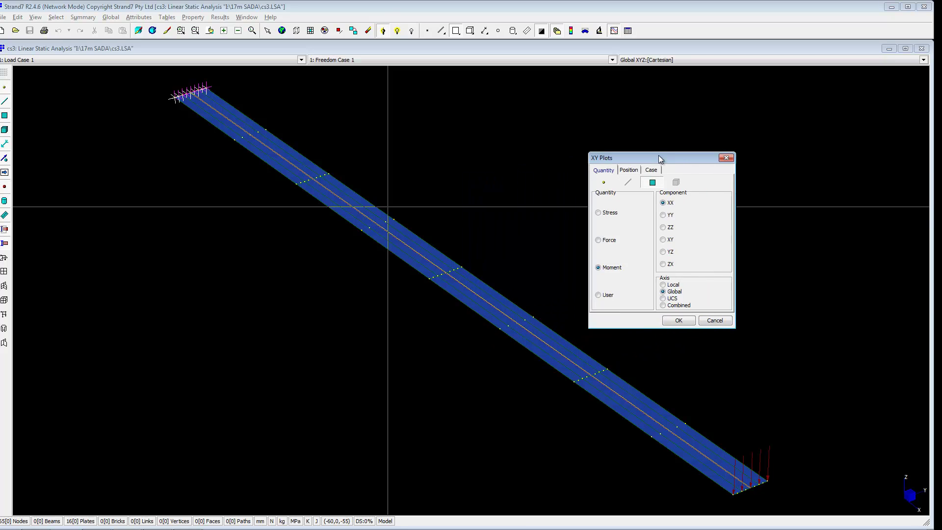
left_click(629, 170)
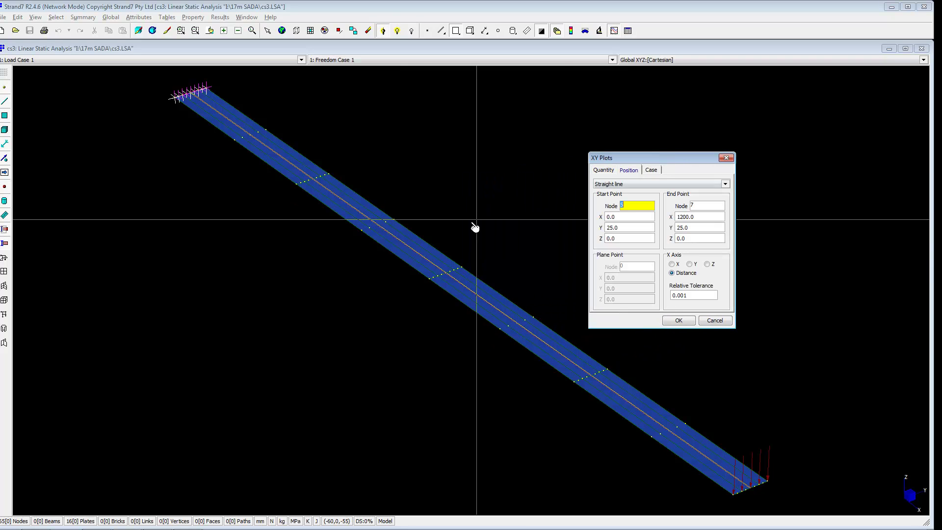
left_click(432, 279)
left_click(463, 270)
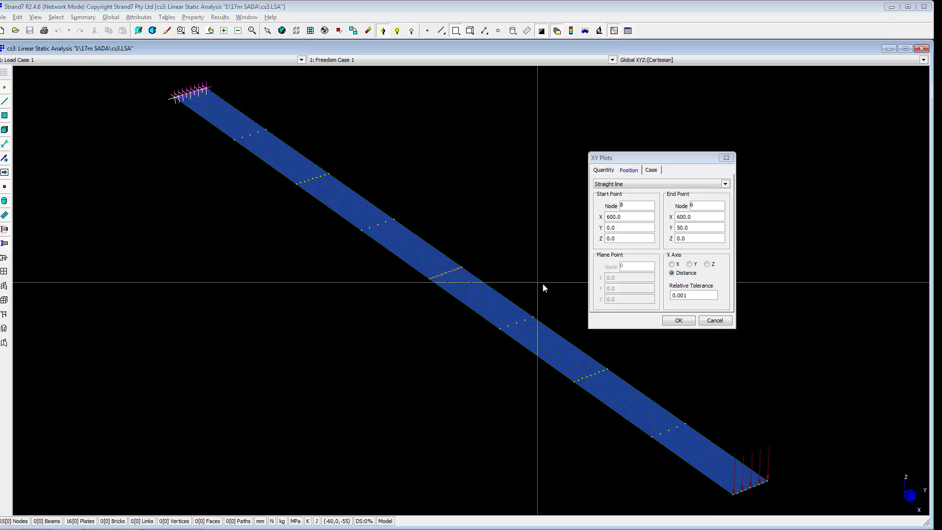
left_click(684, 322)
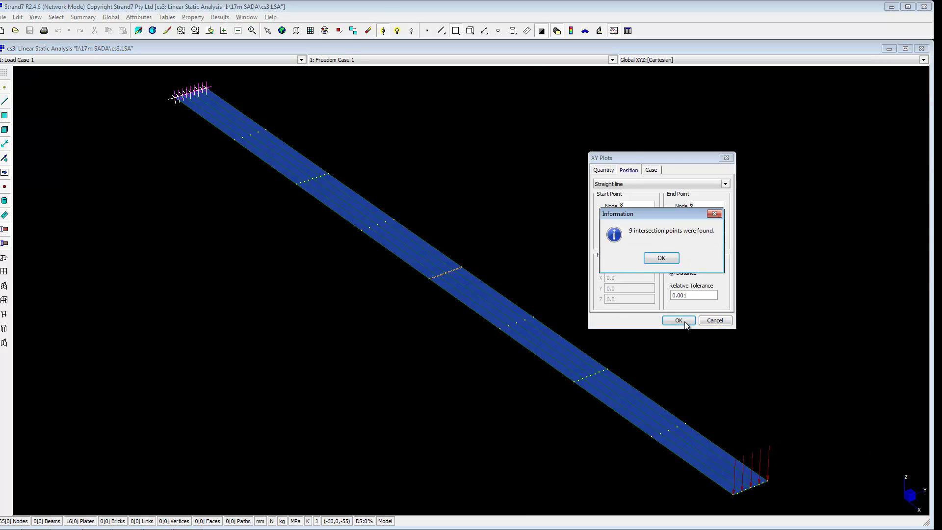
left_click(655, 260)
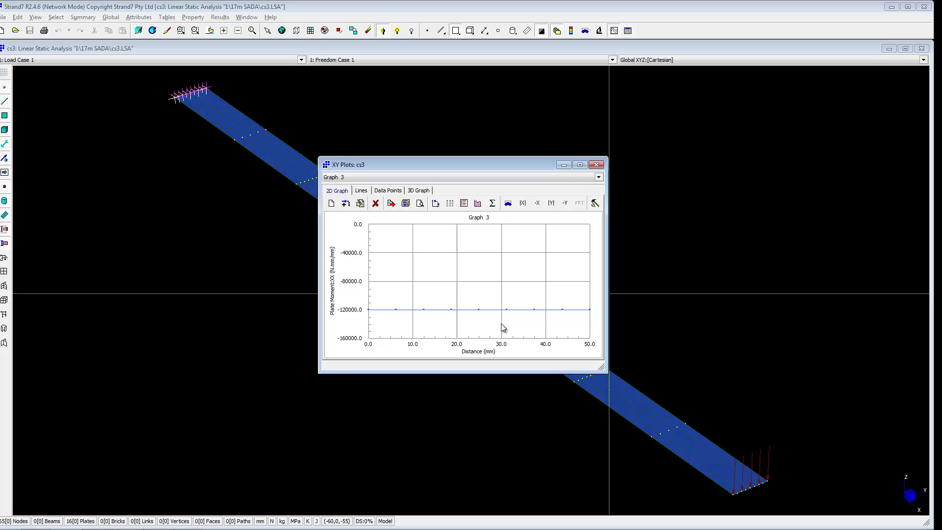
- Turn on Graph 3's legend showing the moment curve area of -6.0x10^6
left_click(927, 340)
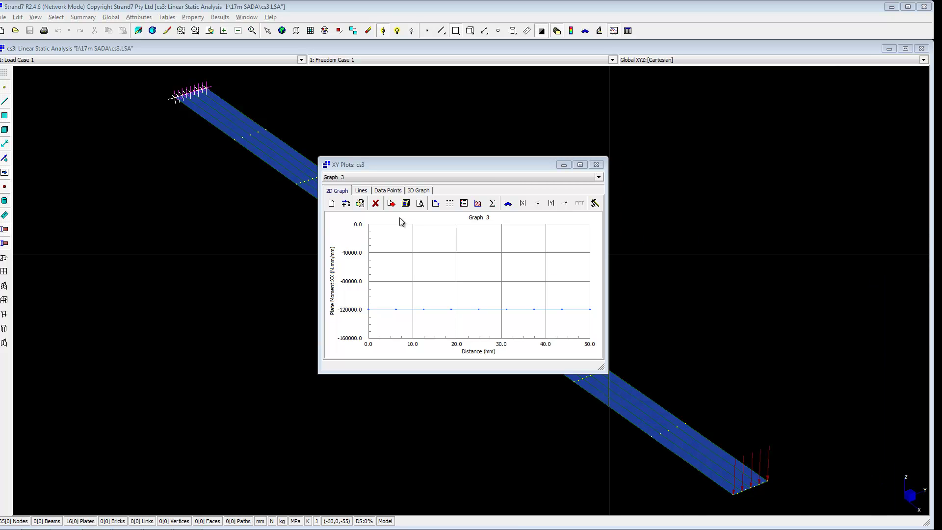
left_click(478, 206)
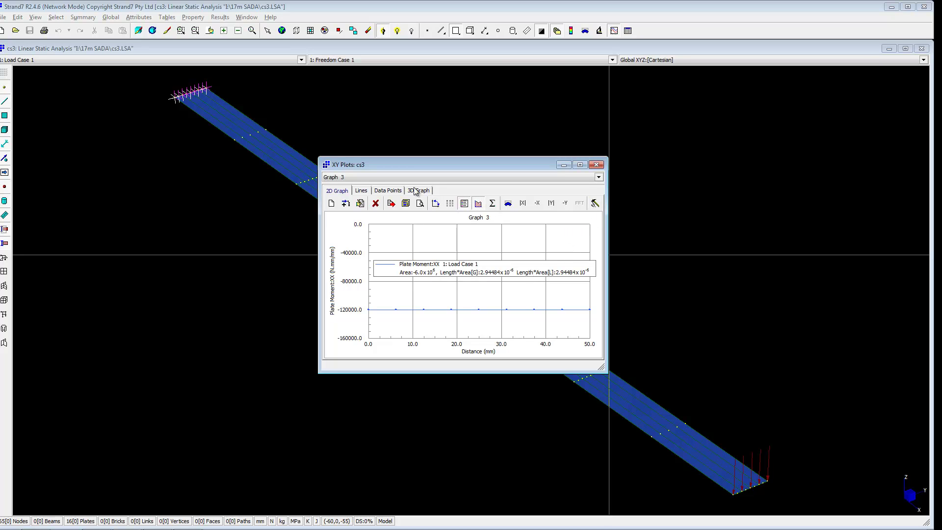
- Create Graph 4 of nodal FZ reactions along the fixed edge from node 1 to node 4
left_click(331, 203)
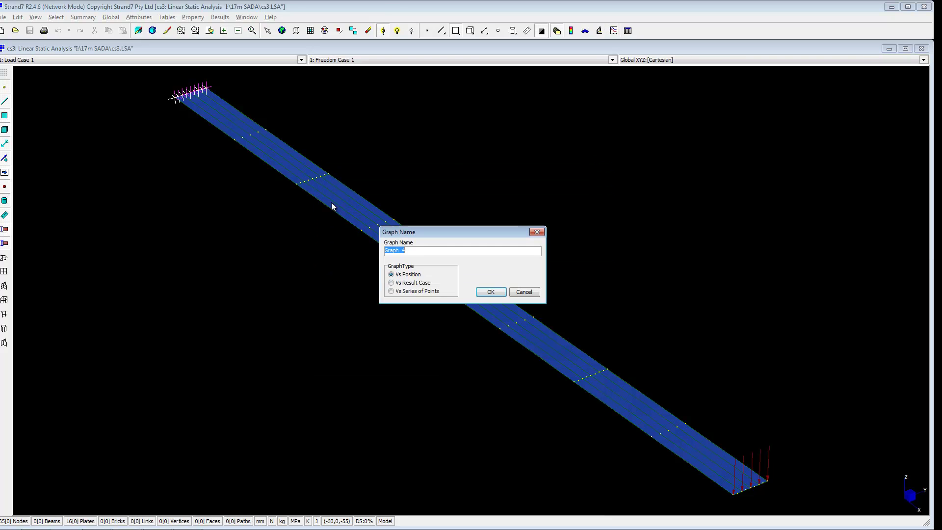
left_click(491, 292)
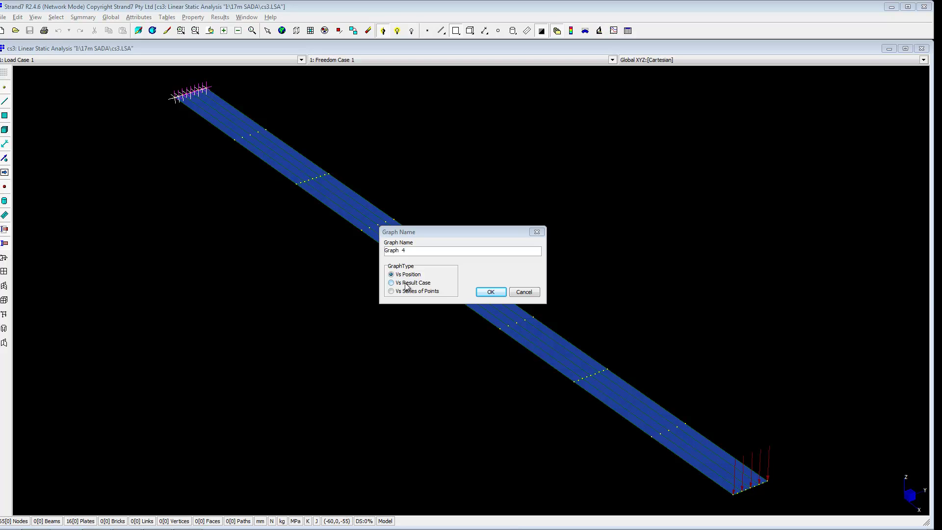
left_click(489, 291)
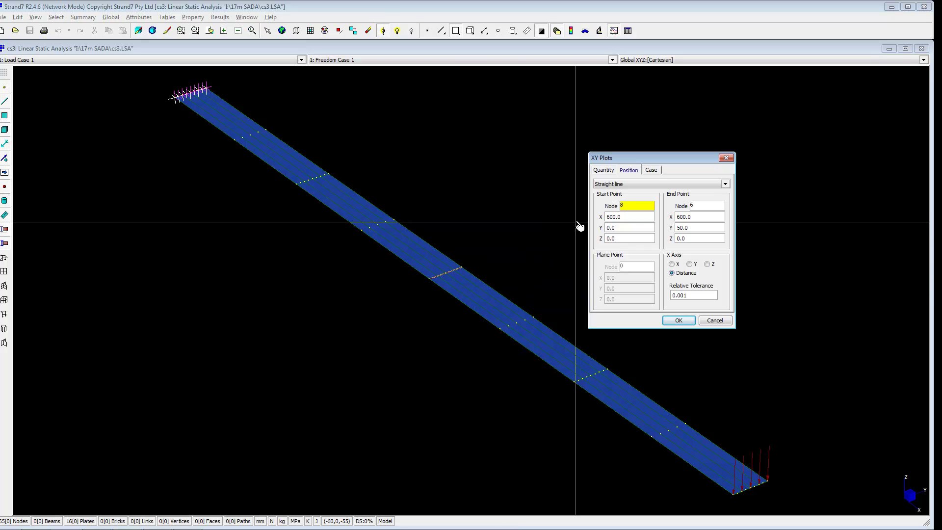
left_click(604, 169)
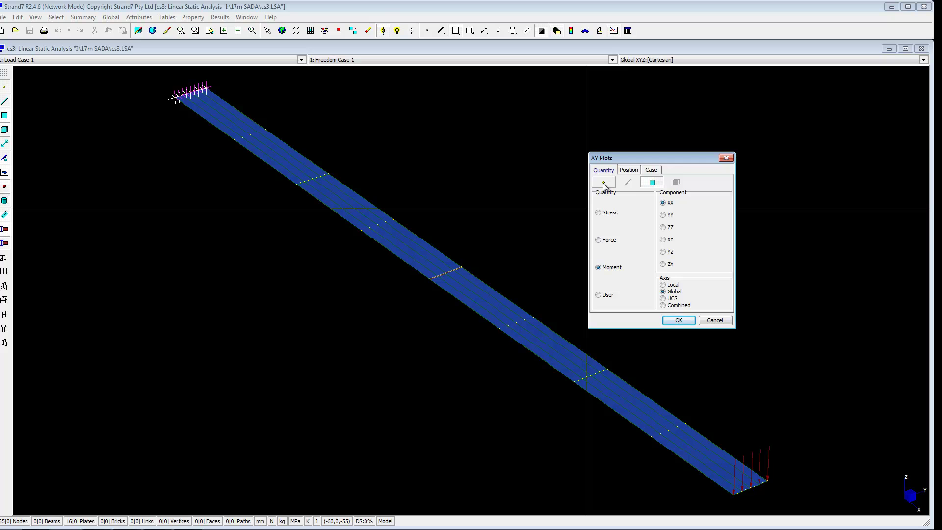
left_click(603, 183)
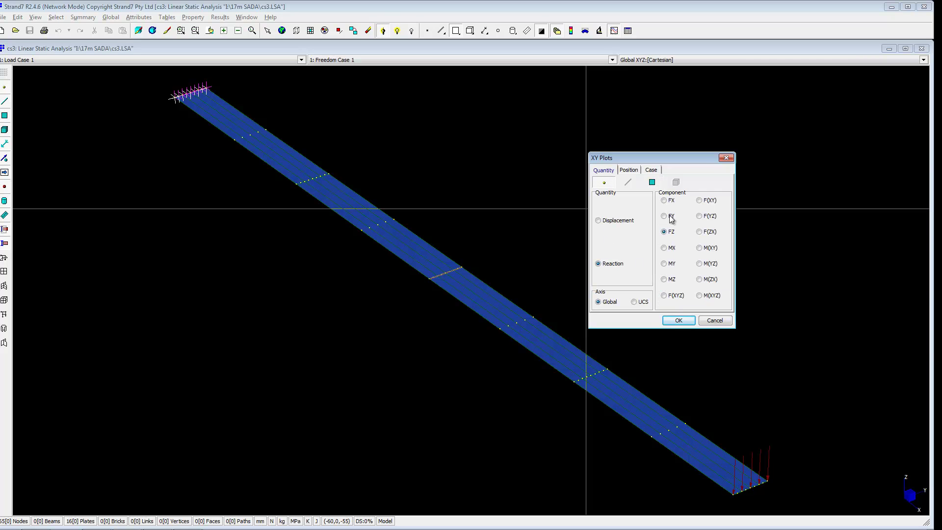
left_click(629, 169)
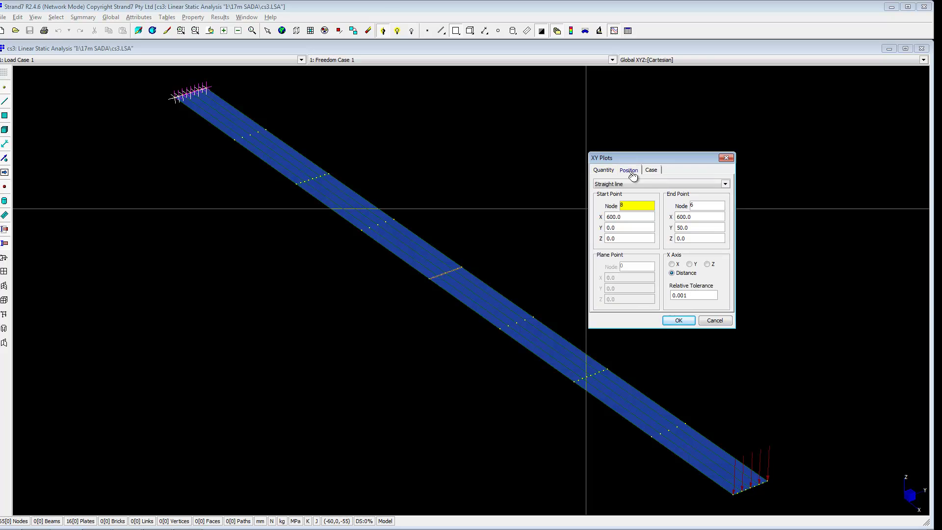
left_click(180, 99)
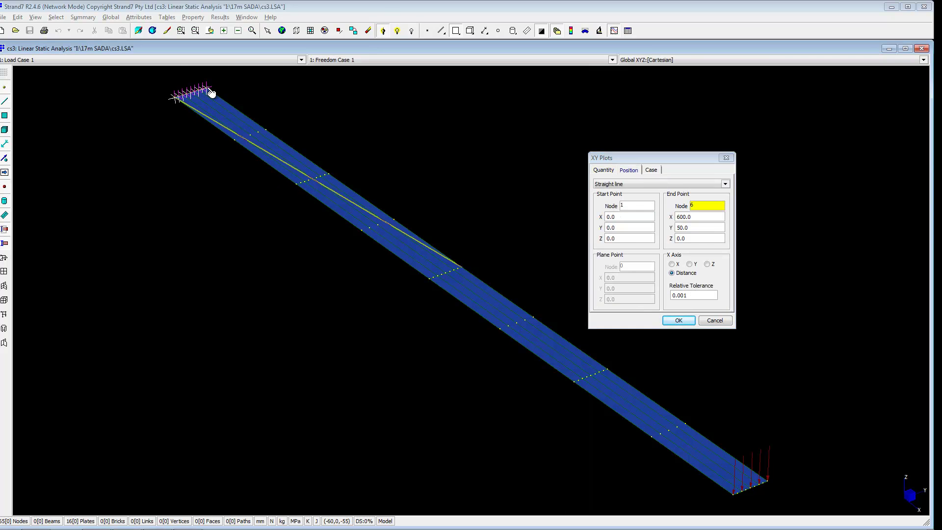
left_click(209, 89)
left_click(676, 319)
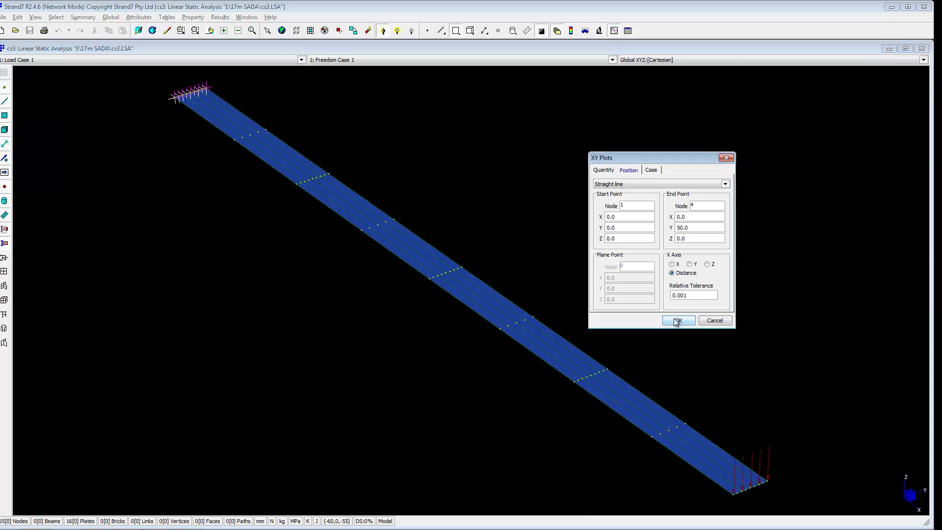
left_click(653, 260)
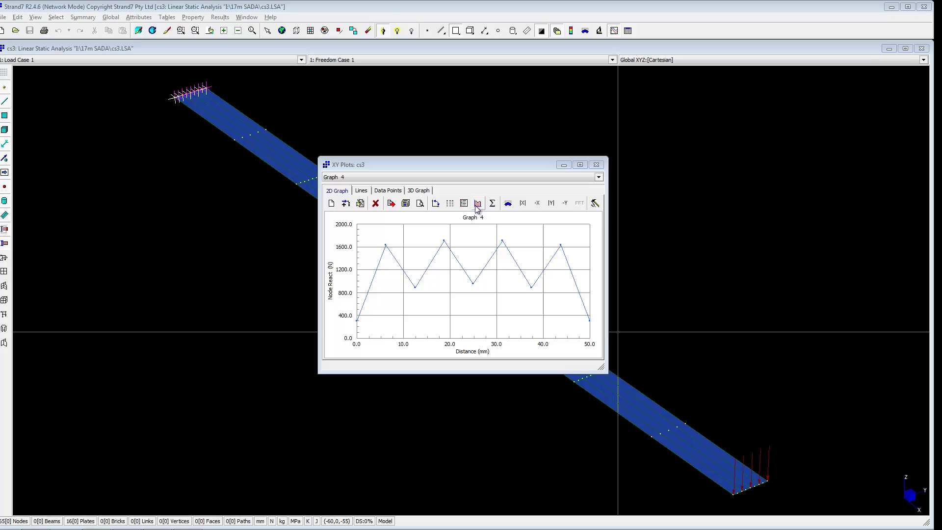
- Display the 10000.0 reaction sum and list the nine FZ reactions, 300.623 to 1706.79 N
left_click(494, 204)
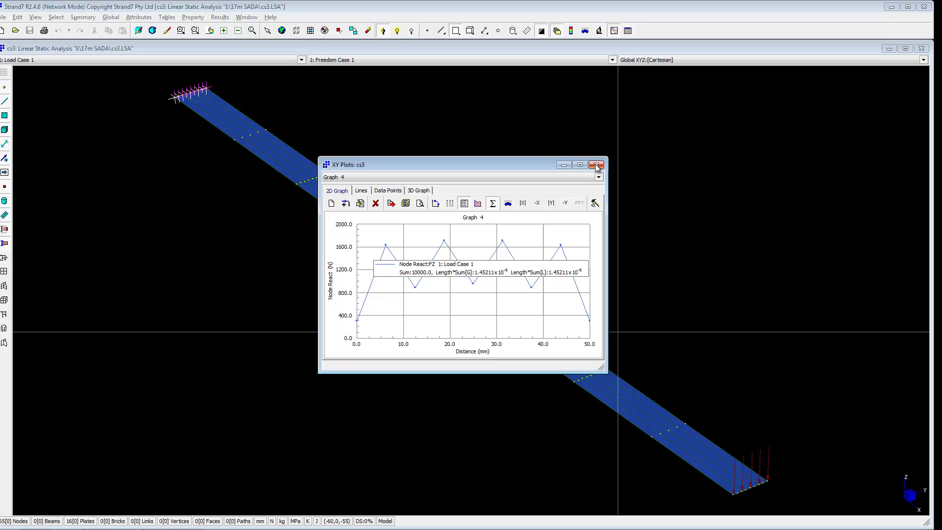
left_click(387, 191)
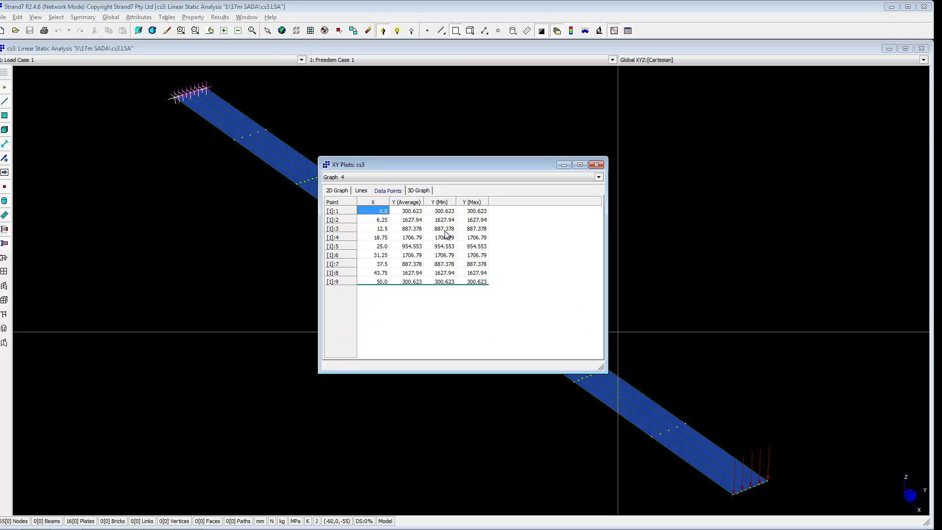